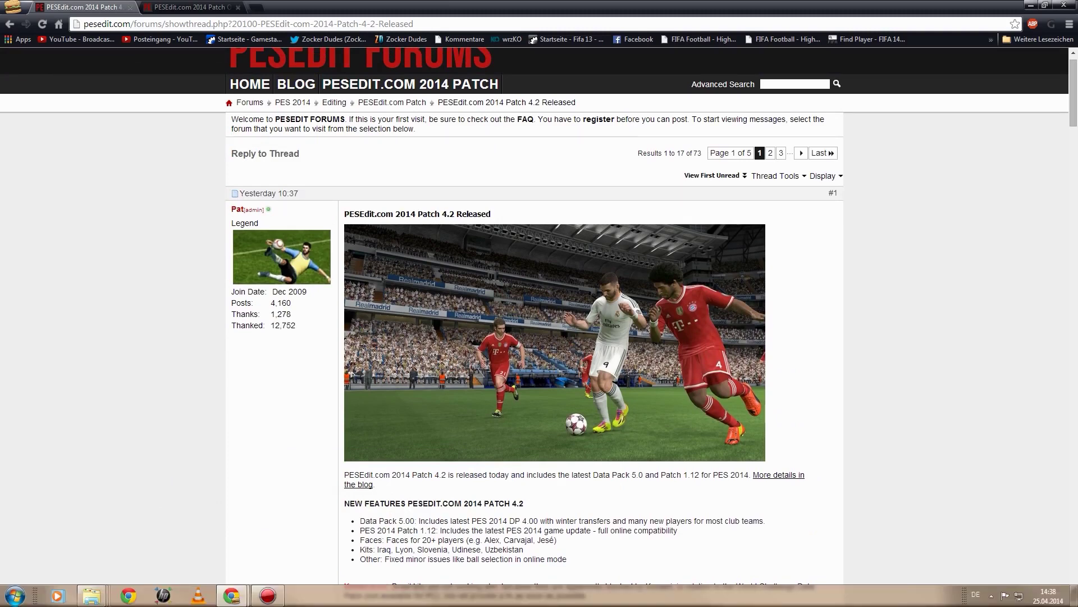
Step: Deactivate the Avira real-time scanner and dismiss the notification about the disabled antivirus
left_click(991, 594)
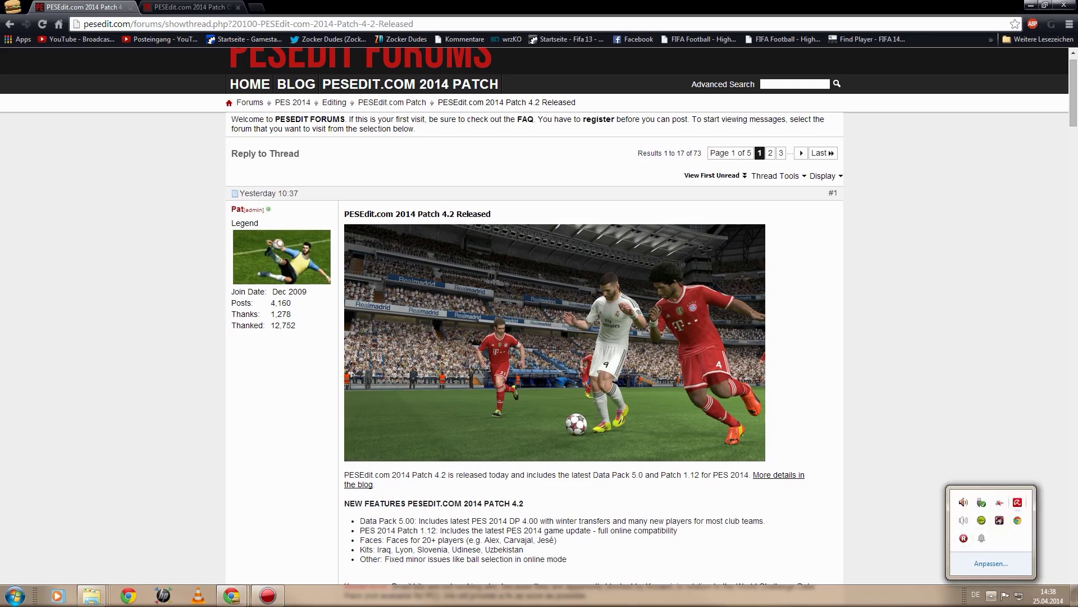
right_click(1017, 502)
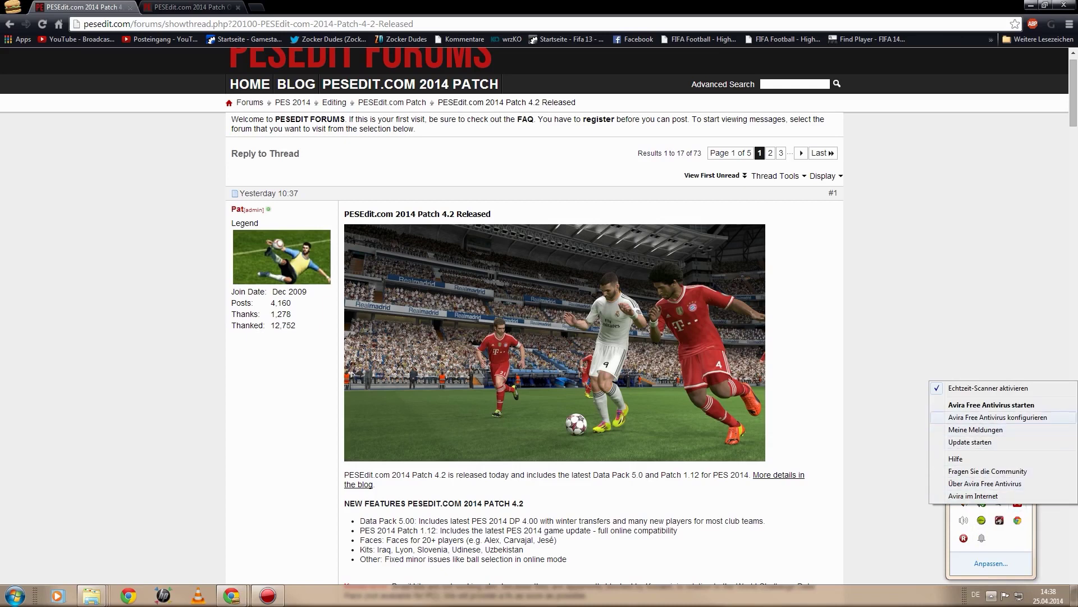
left_click(989, 388)
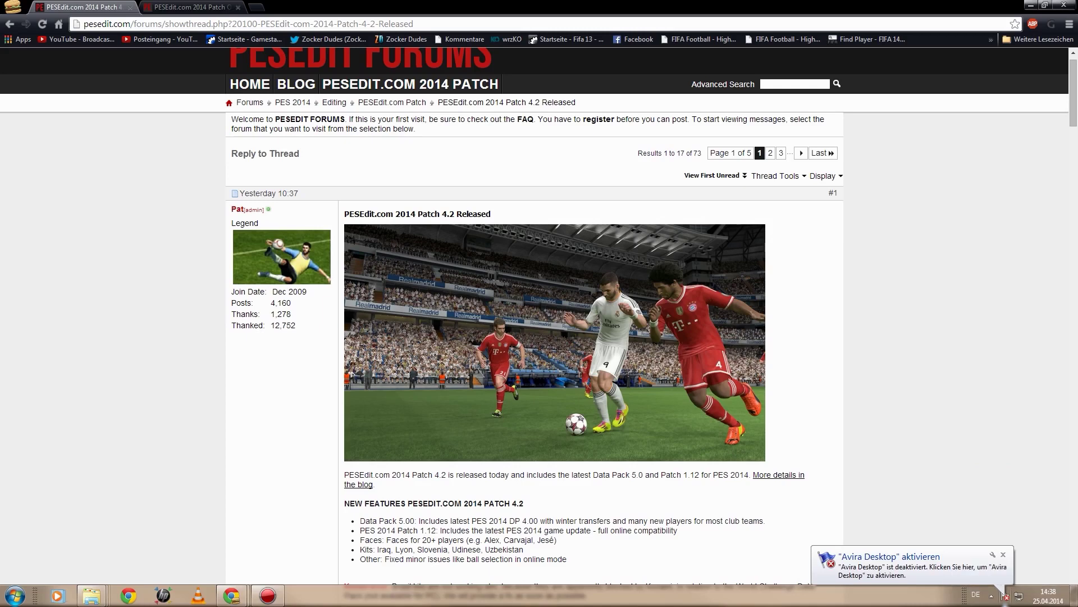
left_click(992, 596)
key("Escape")
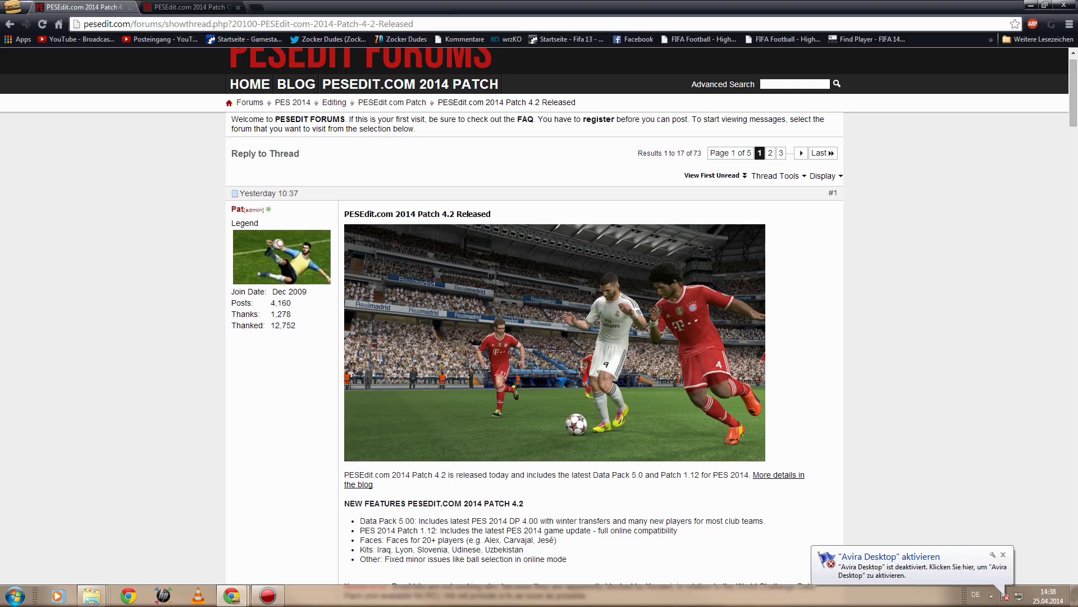
left_click(1003, 554)
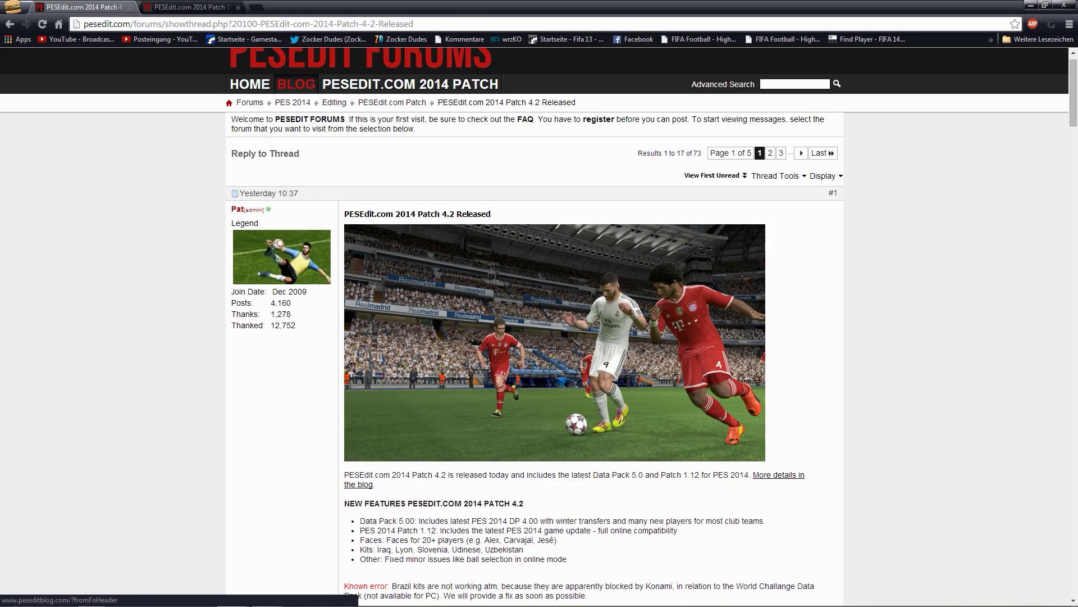
Step: View the Patch 4.2 download links in the forum post and switch to the 4.2.1 folder in Windows Explorer
scroll(539, 337, "down", 6)
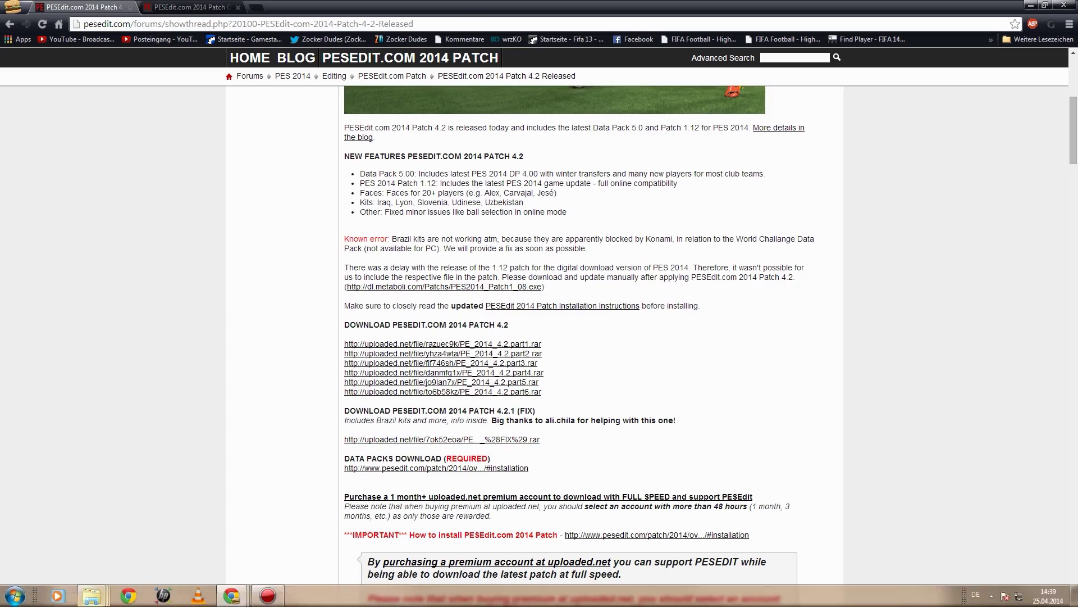
mouse_move(91, 596)
left_click(73, 536)
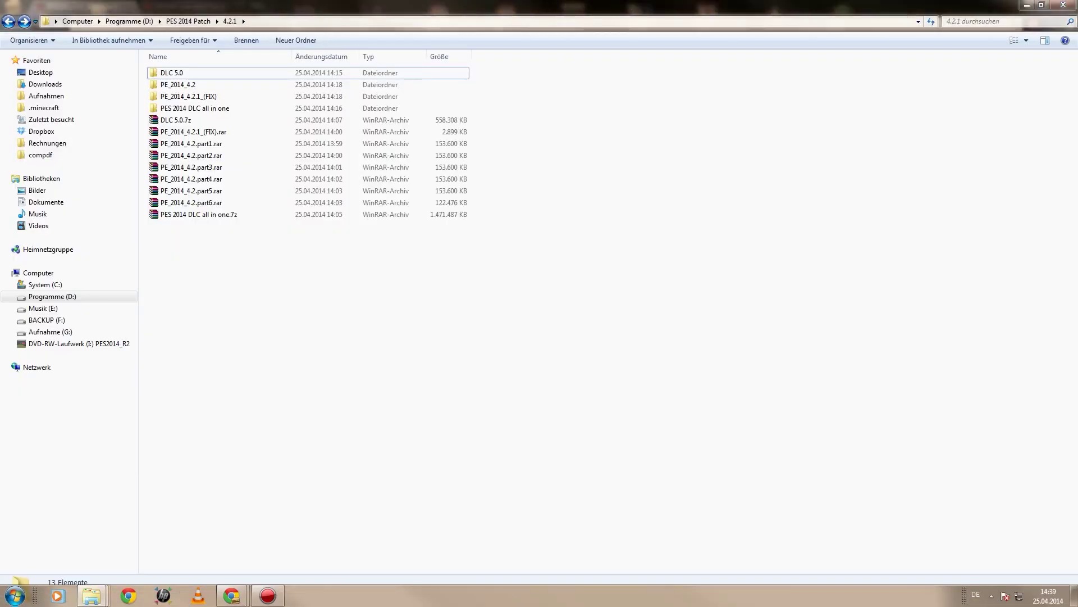
Step: Highlight the archives PE_2014_4.2.part1.rar to part6.rar as a group and clear the selection
left_click(259, 132)
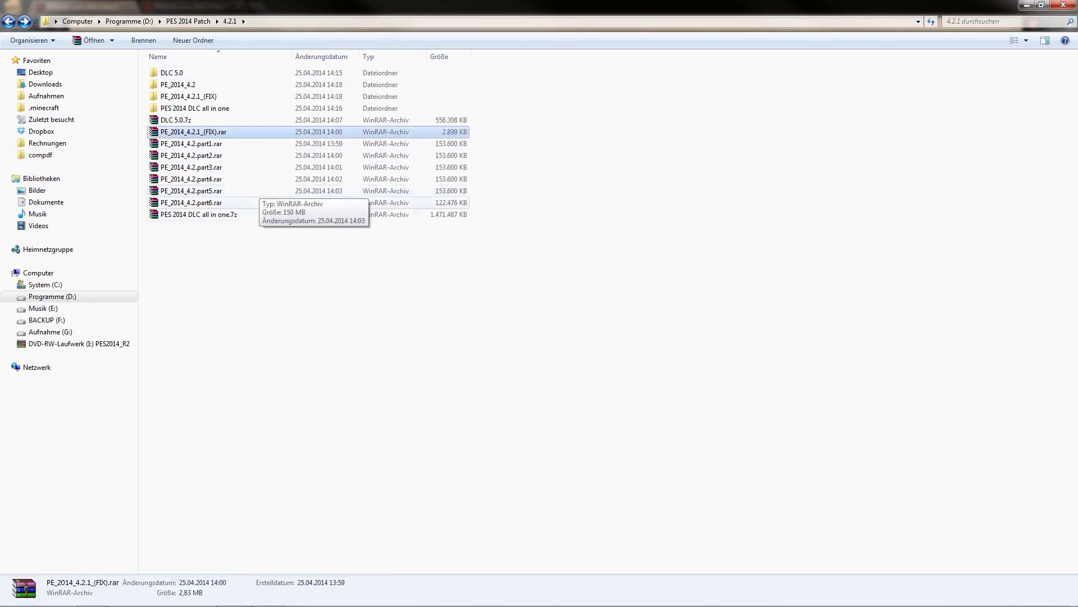
left_click(258, 143)
key("shift+Down")
key("shift+Down")
key("shift+Down")
key("shift+Down")
key("shift+Down")
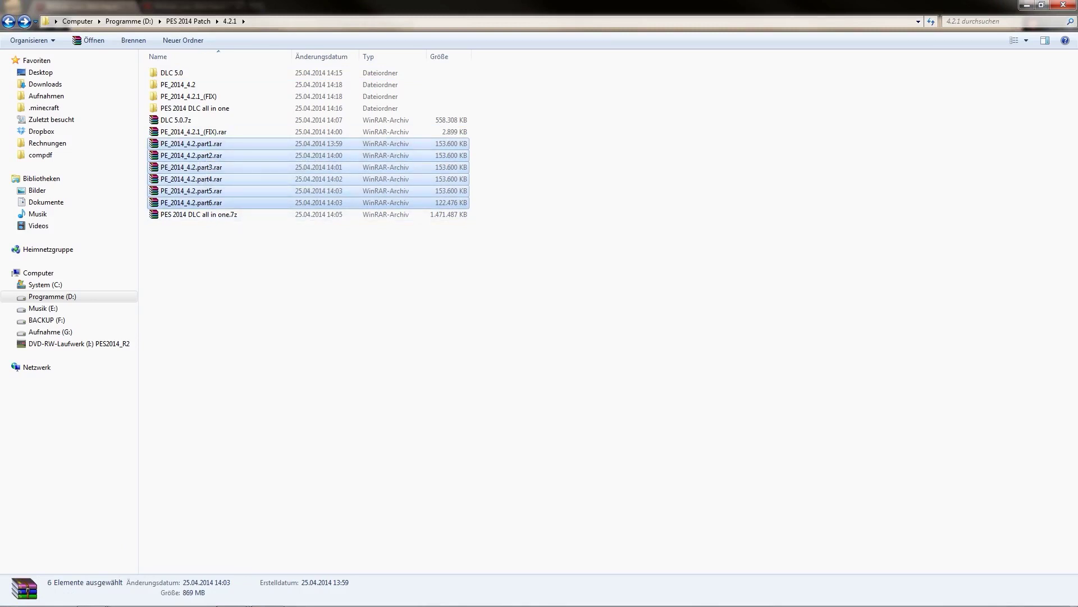
left_click(219, 241)
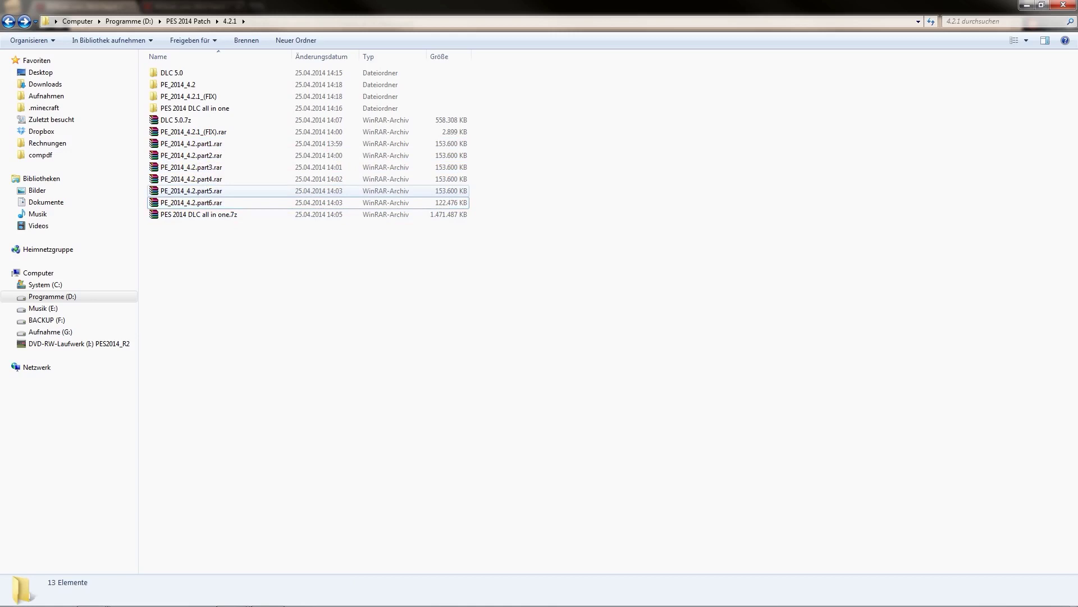
Step: Bring up the extraction options for the archive PE_2014_4.2.1_(FIX).rar
left_click(219, 131)
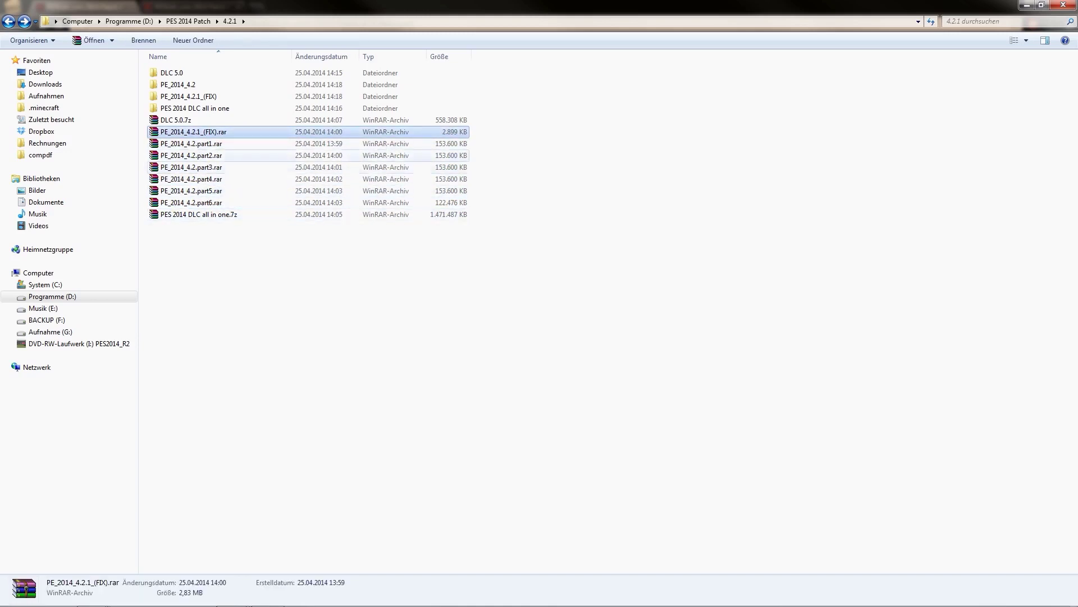
right_click(192, 134)
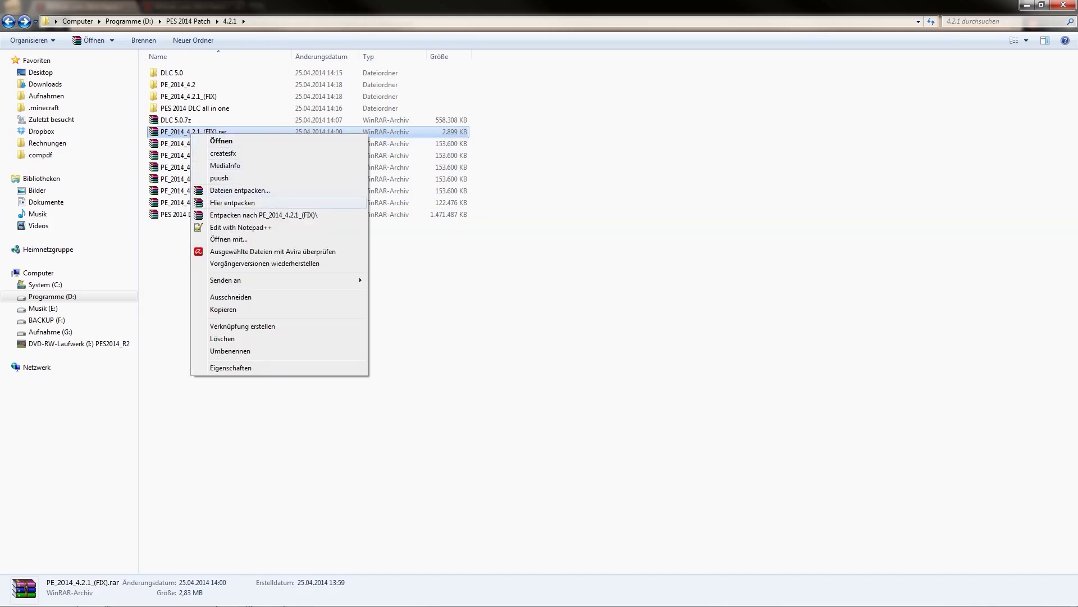
left_click(232, 203)
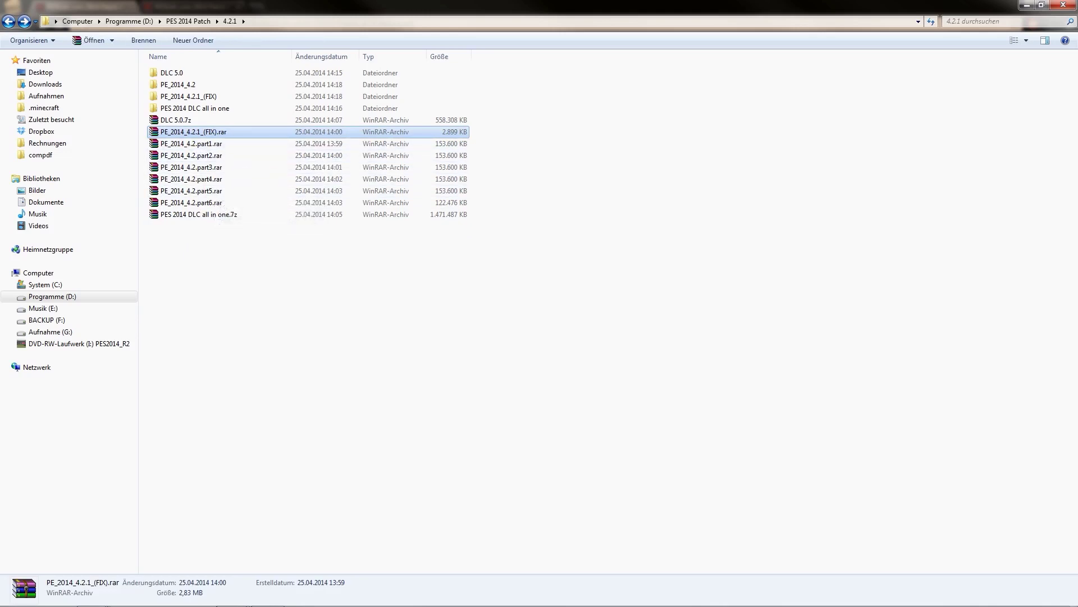
Step: Look inside the extracted PE_2014_4.2.1_(FIX) folder and its subfolder, and return to the 4.2.1 folder
double_click(189, 96)
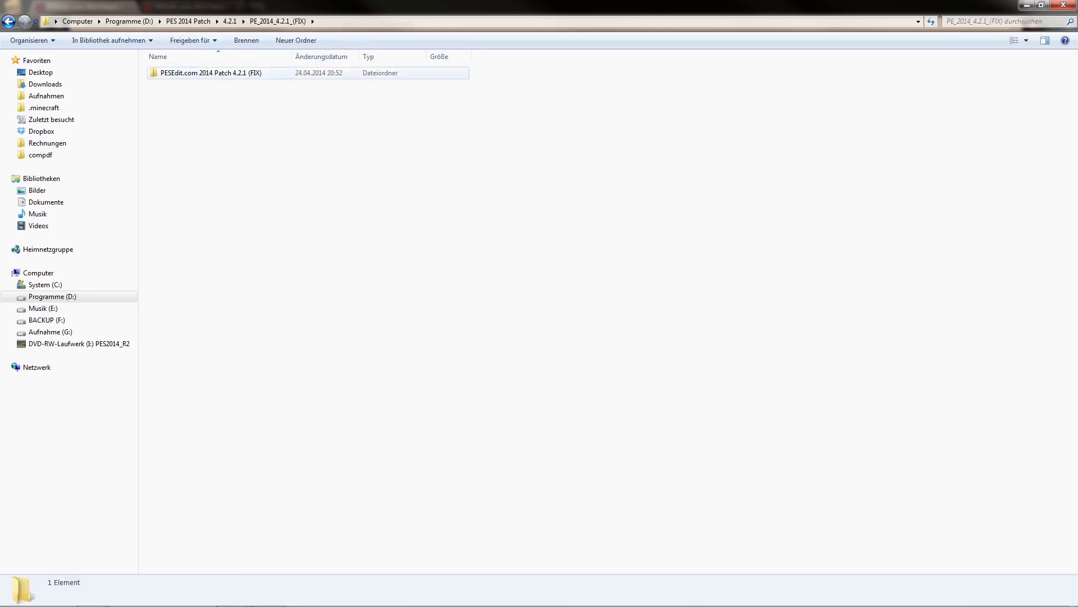
double_click(211, 72)
key("BackSpace")
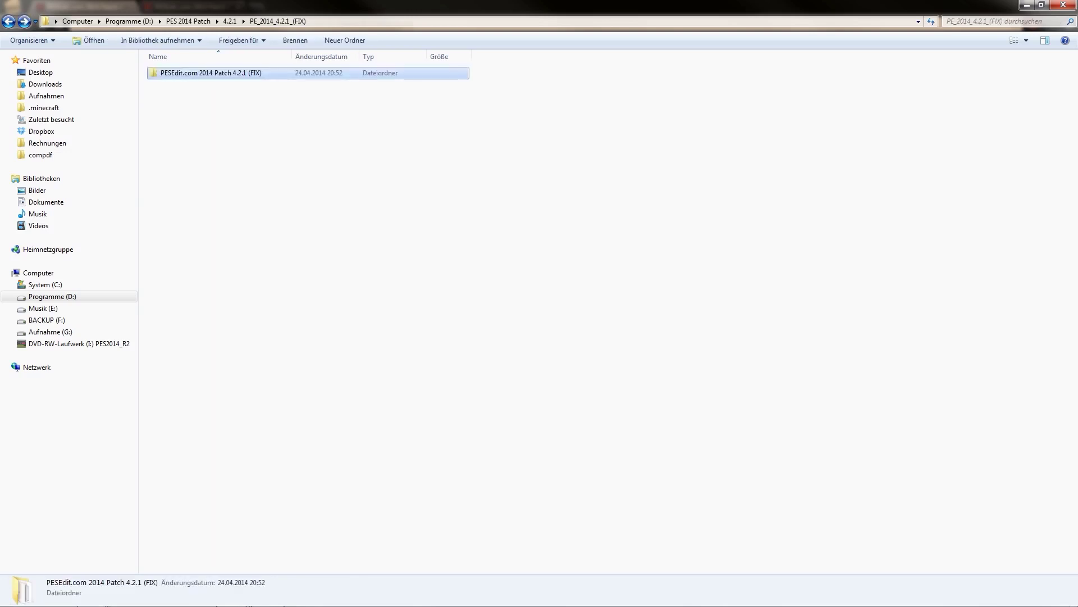
key("BackSpace")
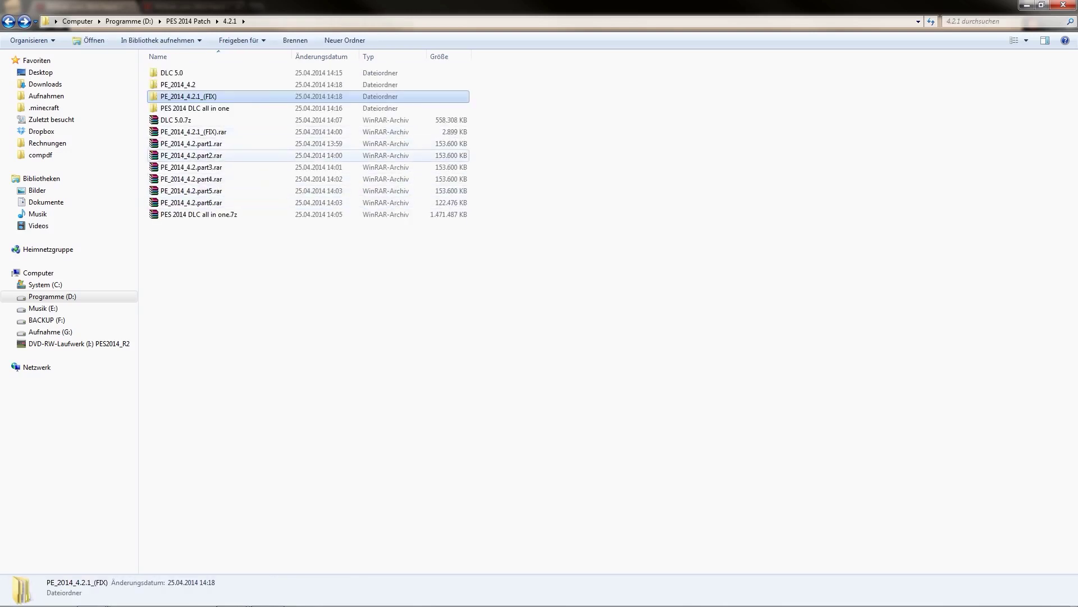
Step: Mark all six PE_2014_4.2 part archives together again and deselect them
left_click(212, 144)
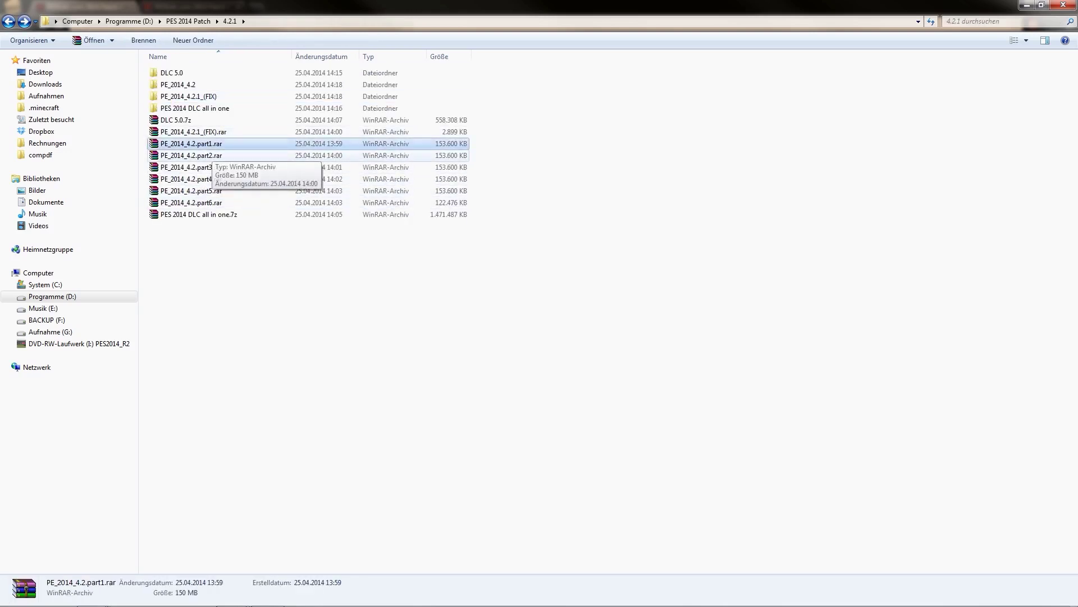
left_click(212, 154, "shift")
left_click(211, 179, "shift")
key("shift+Down")
key("shift+Down")
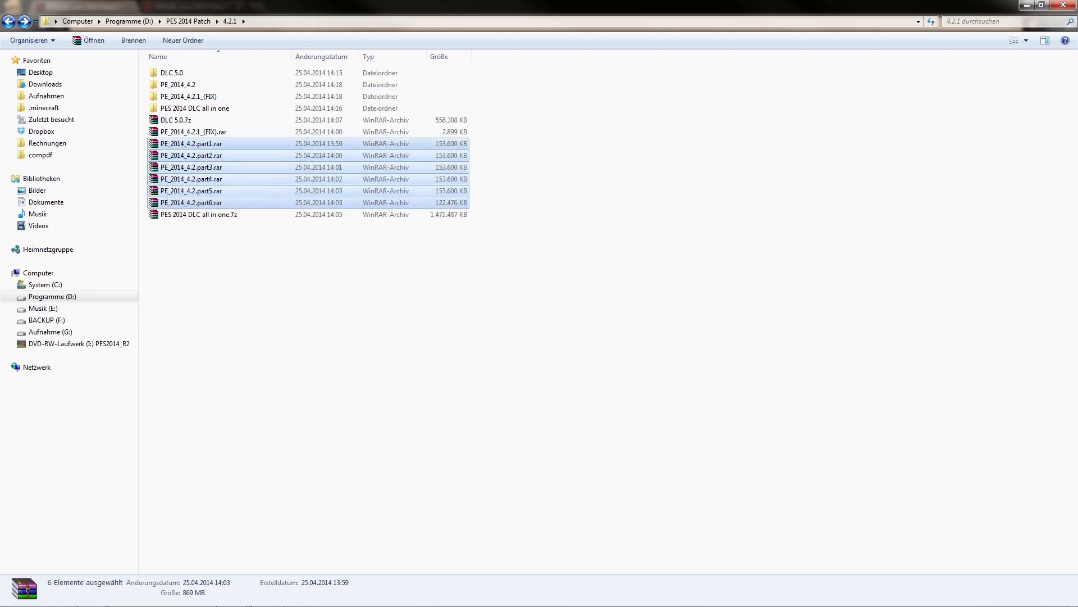
key("Escape")
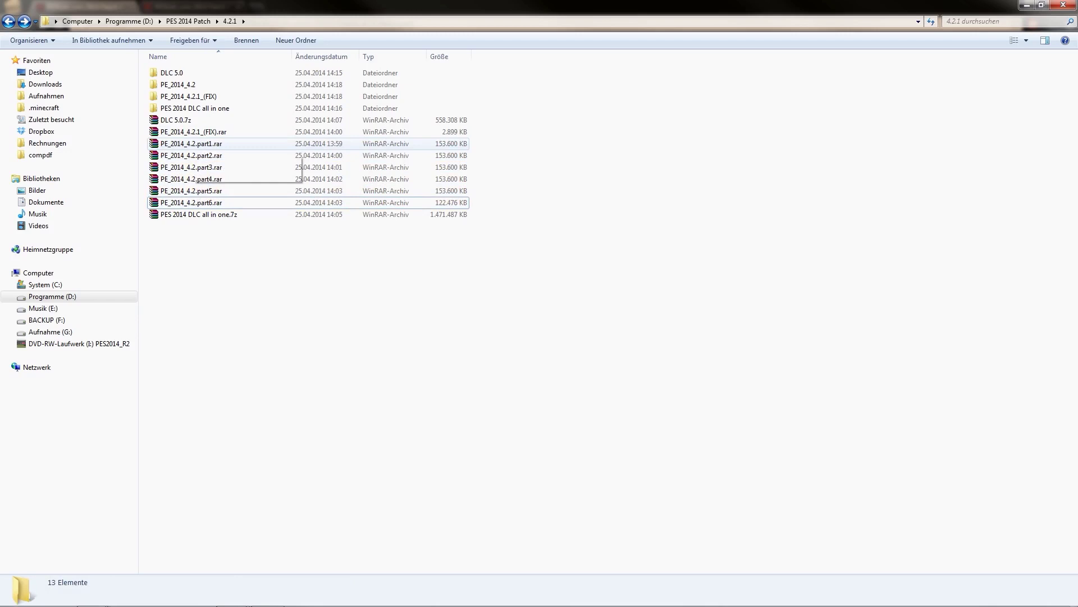
Step: Bring up the extraction options for the first part archive, PE_2014_4.2.part1.rar
left_click(196, 144)
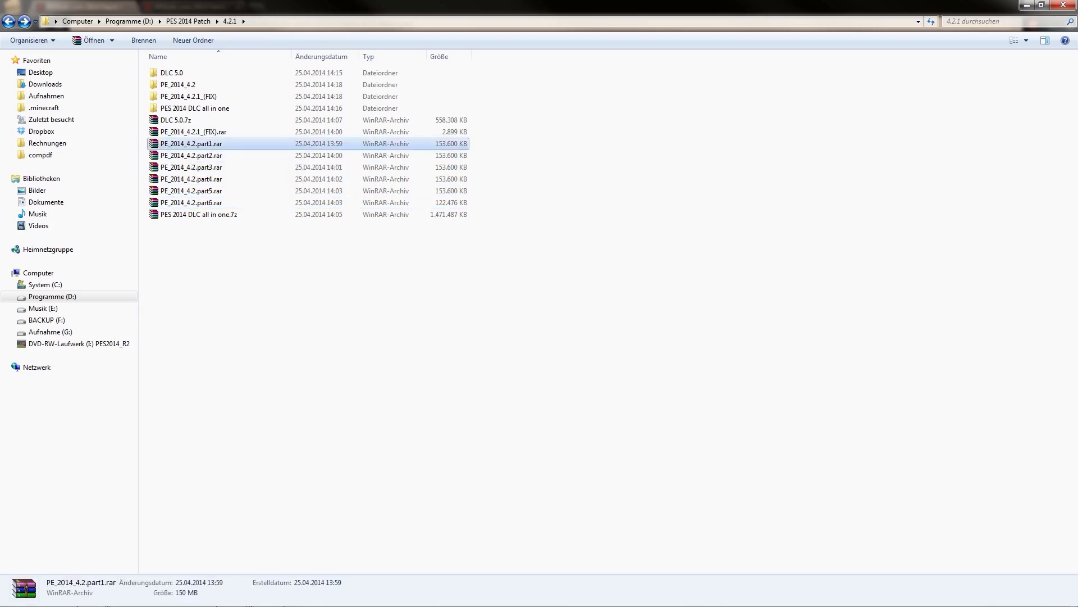
right_click(193, 145)
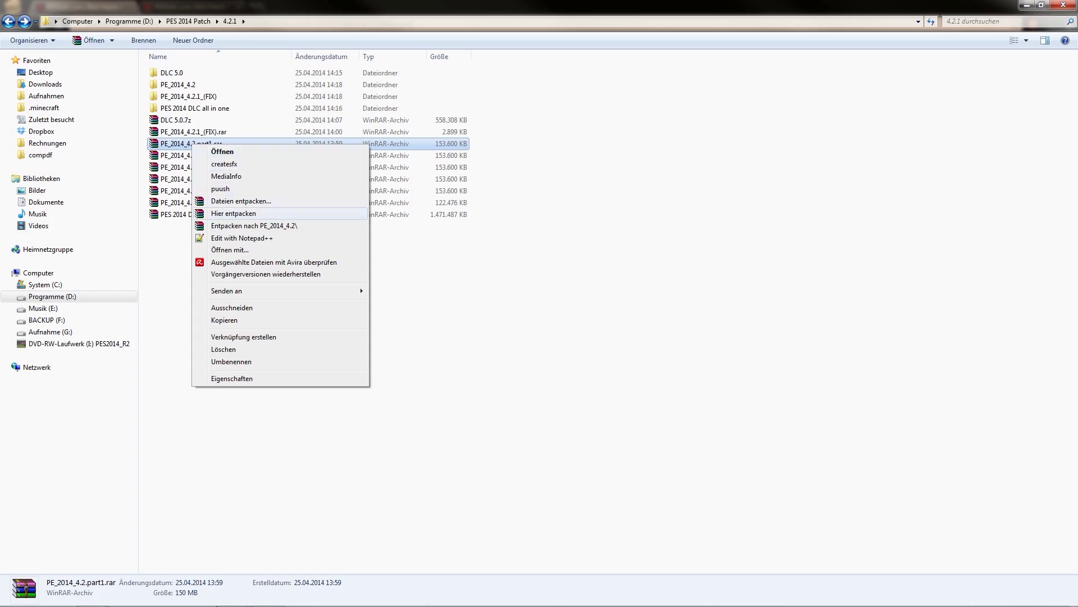
left_click(233, 213)
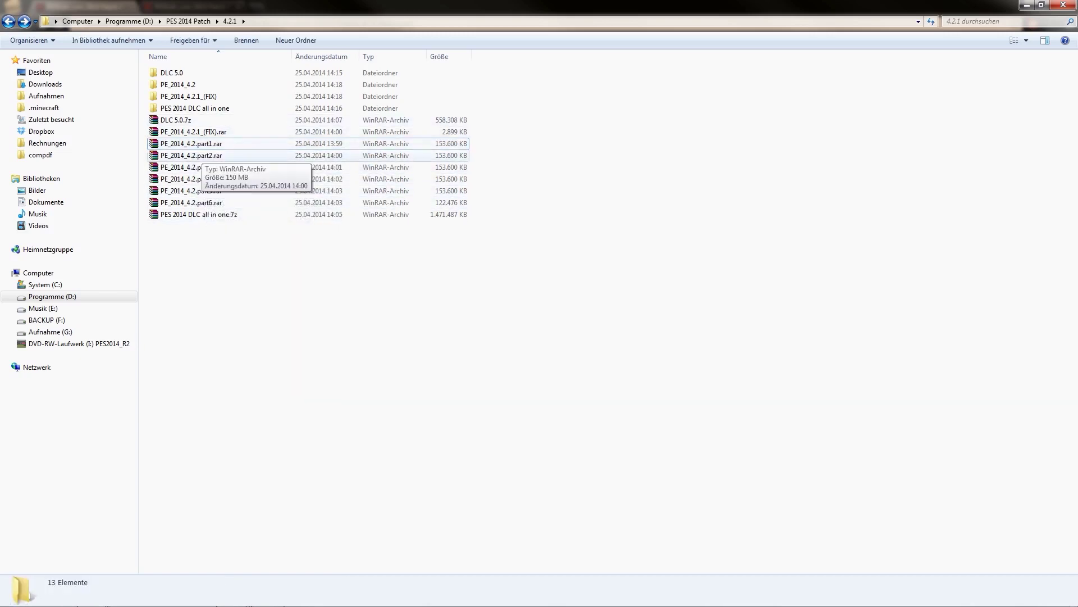
Step: Delete the archives PE_2014_4.2.1_(FIX).rar and PE_2014_4.2.part1.rar through part6.rar from the 4.2.1 folder
left_click(191, 131)
left_click(219, 202, "shift")
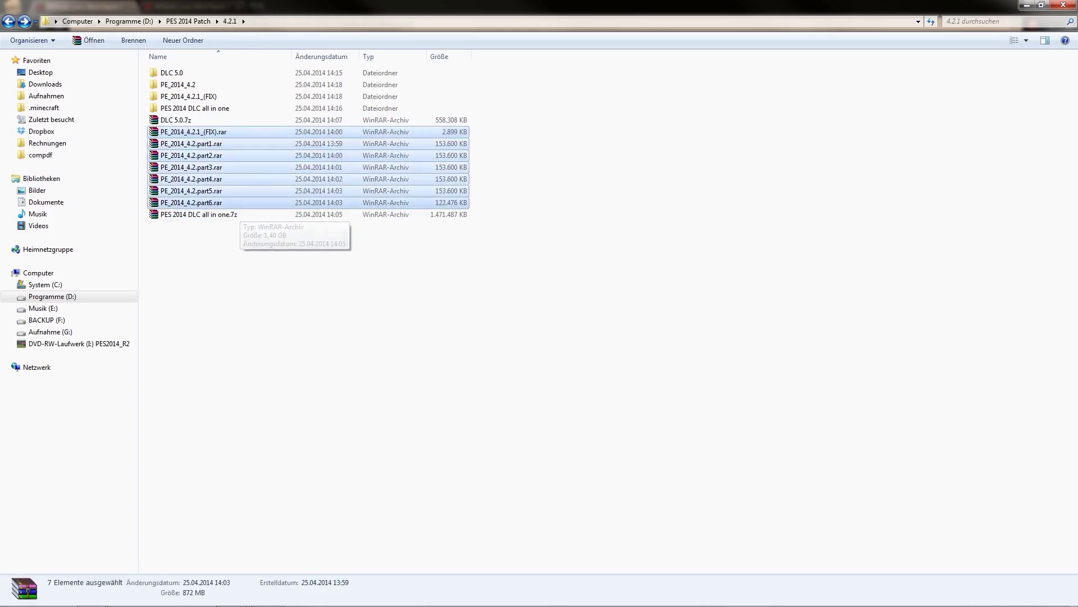
key("Delete")
key("Return")
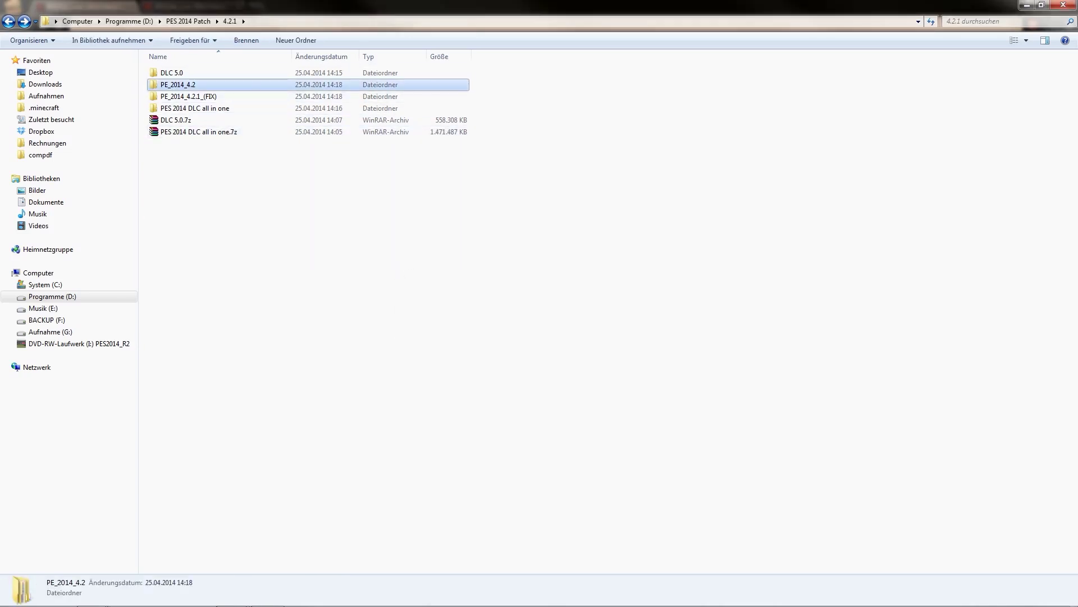
Step: Locate the Patch 4.2 installer inside the PE_2014_4.2 folder and return to the 4.2.1 folder
double_click(177, 84)
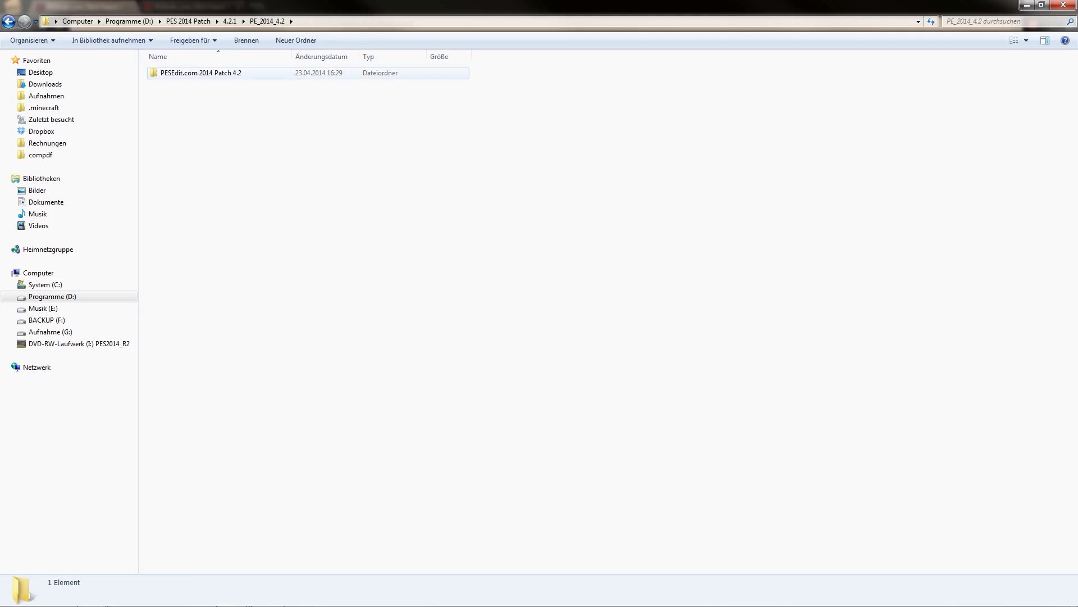
double_click(195, 72)
left_click(189, 72)
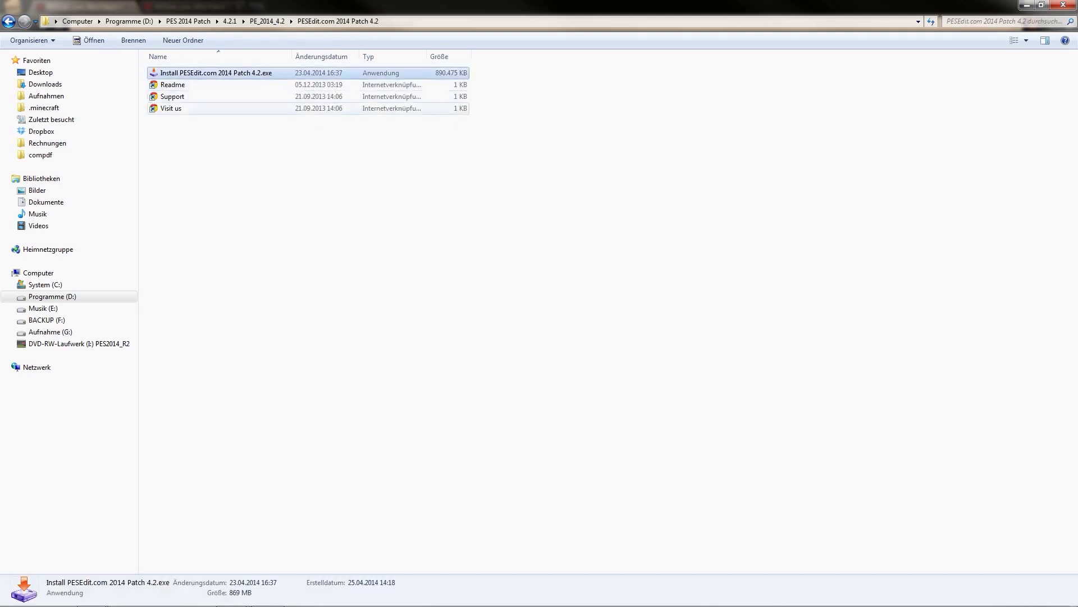
key("BackSpace")
key("BackSpace")
key("BackSpace")
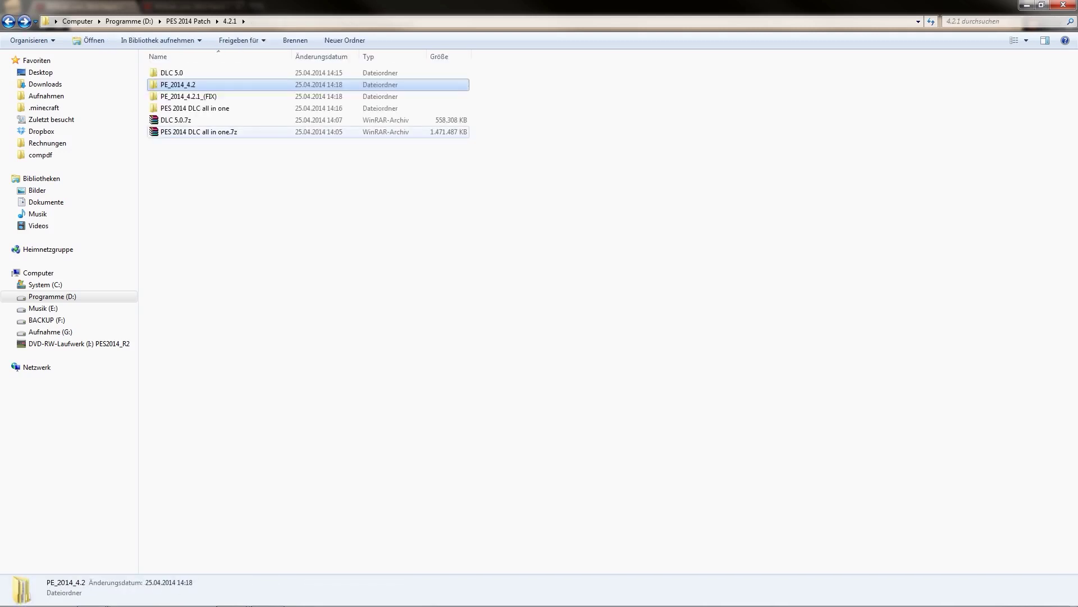
Step: Switch to the browser and review the download and installation instructions on the PESEdit.com 2014 Patch overview page
left_click(1027, 5)
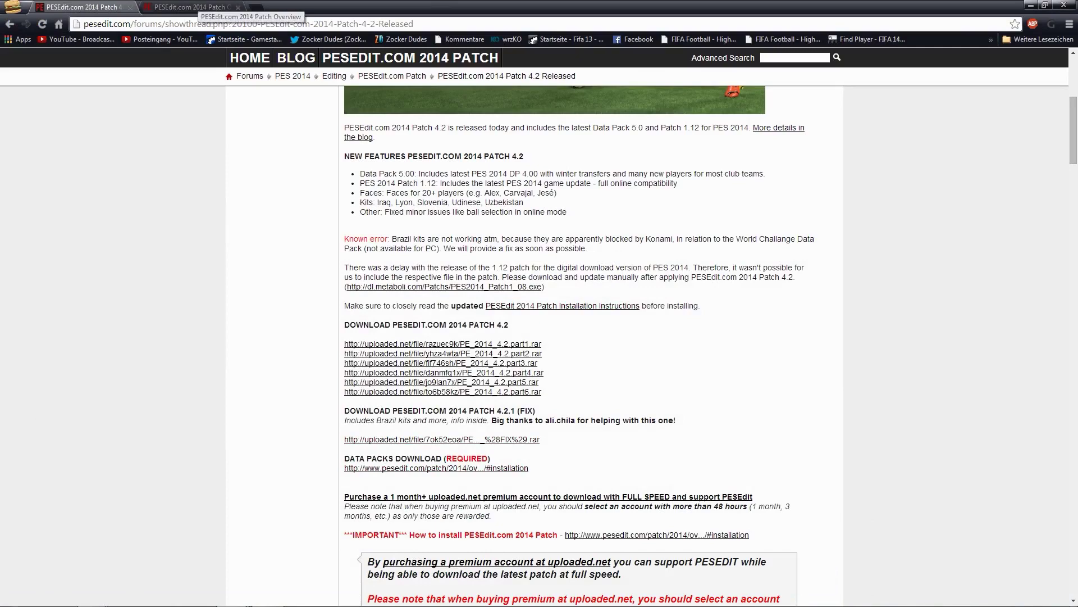
left_click(199, 7)
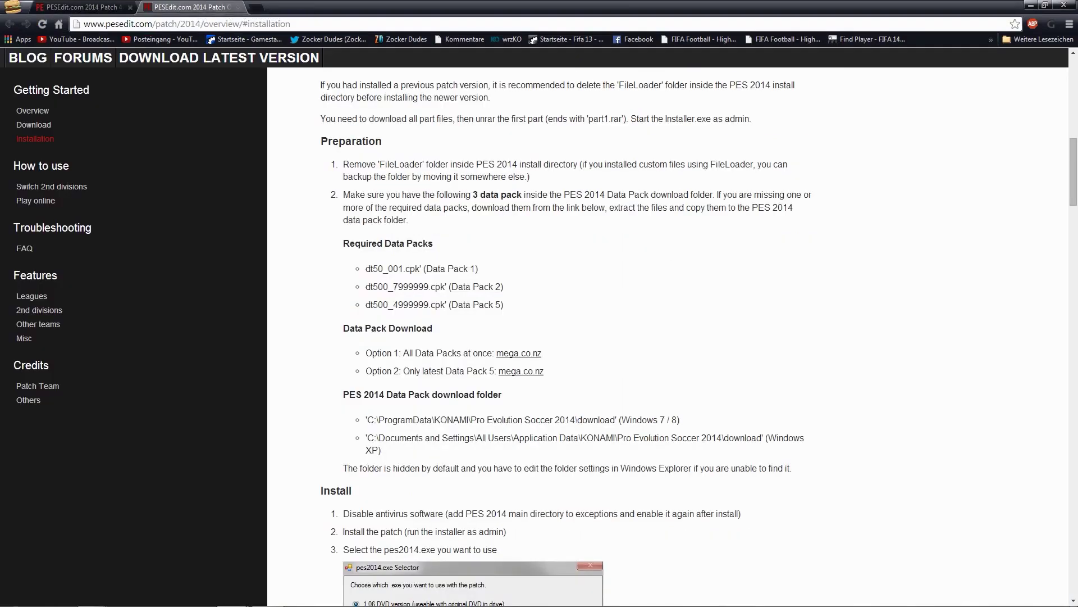
scroll(566, 337, "up", 3)
scroll(566, 337, "up", 9)
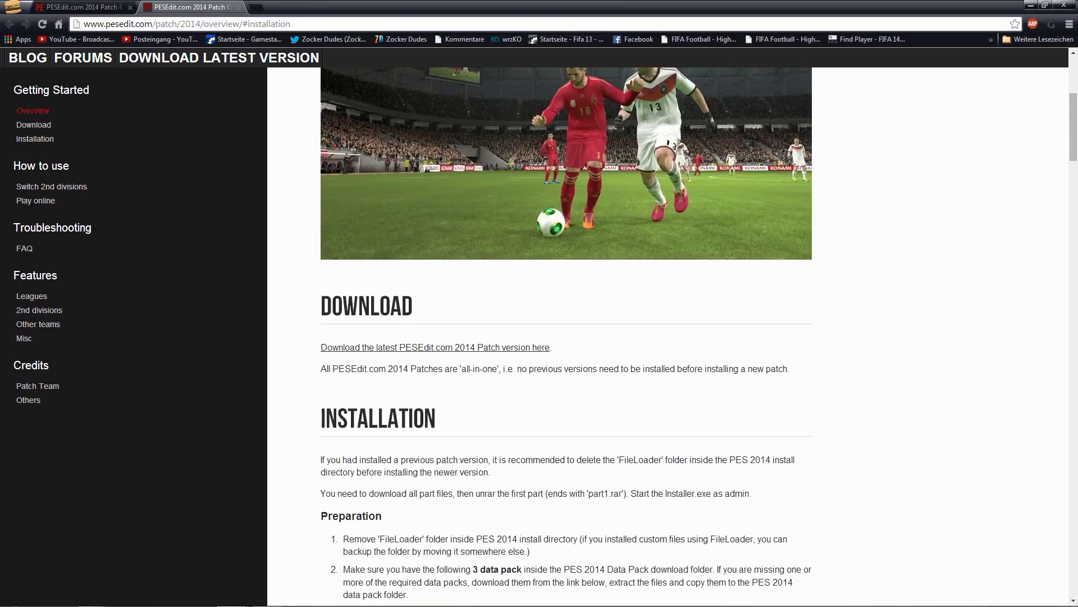
scroll(566, 337, "down", 4)
scroll(566, 337, "down", 3)
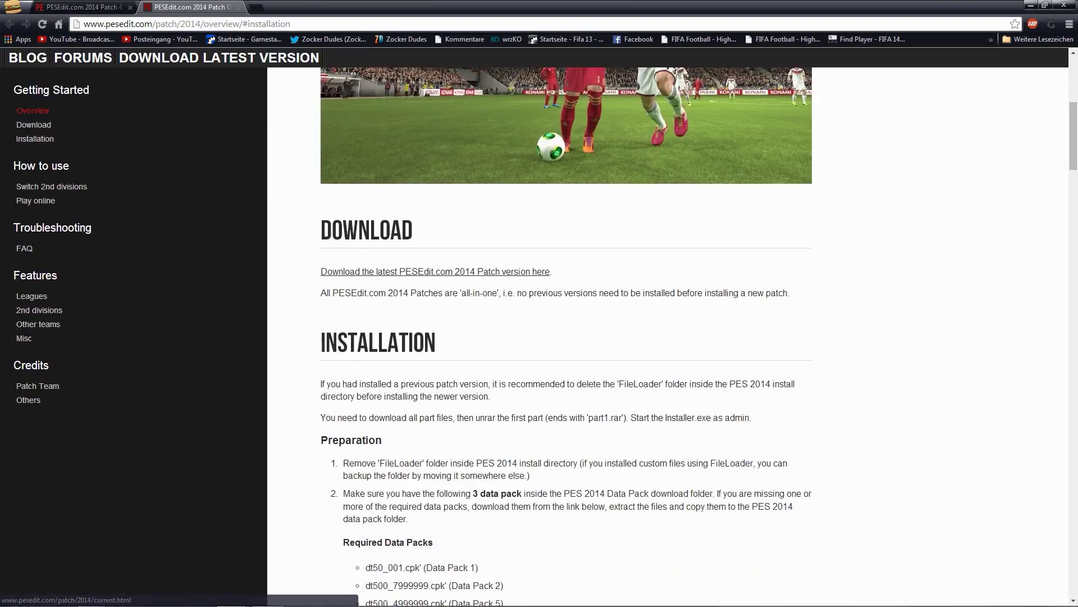
scroll(567, 337, "down", 3)
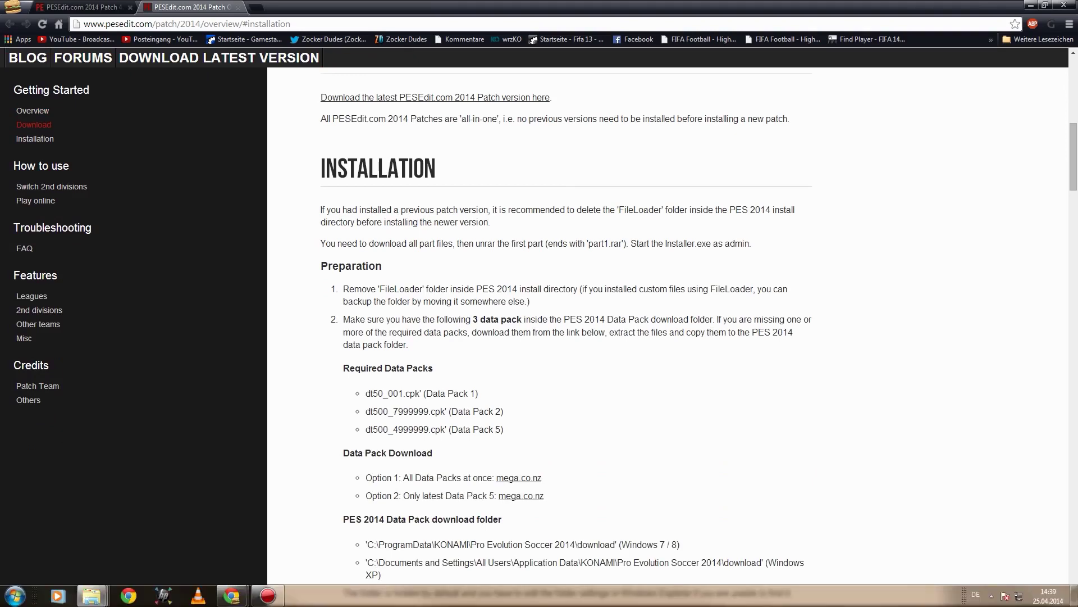
Step: Switch to the PES 2014 game folder in Windows Explorer and show its full path for selection
mouse_move(92, 595)
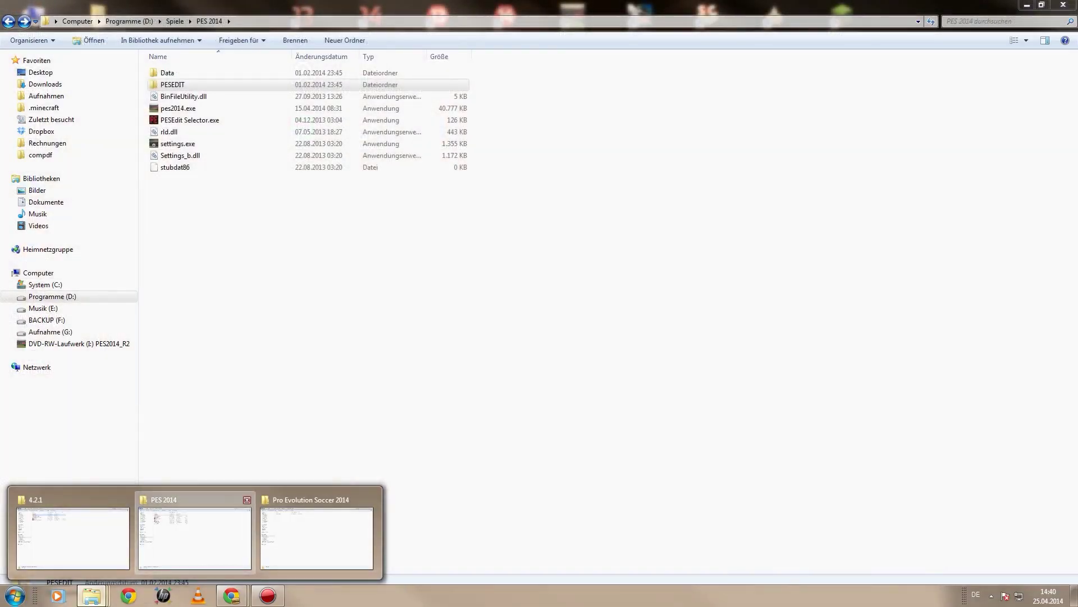
left_click(195, 538)
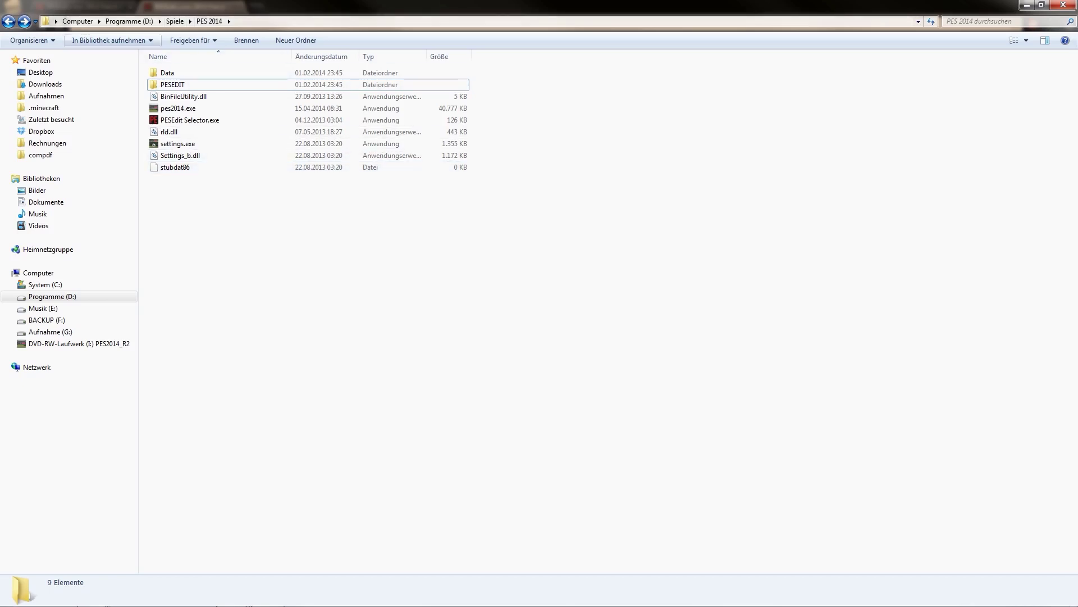
key("alt+d")
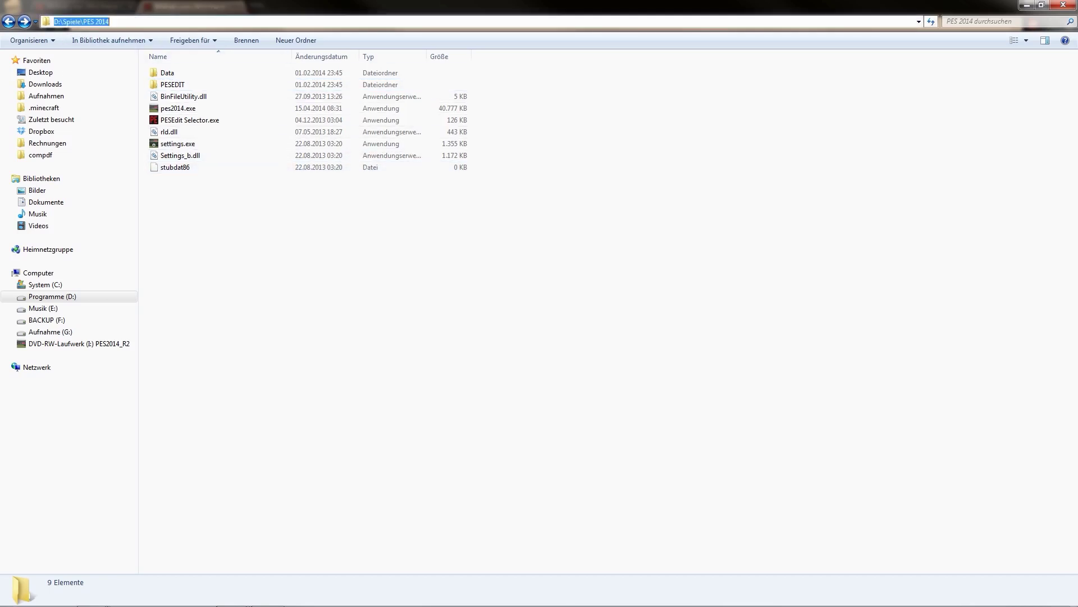
Step: Switch to the browser and review the required data packs and the two data pack download options in the installation instructions
key("Escape")
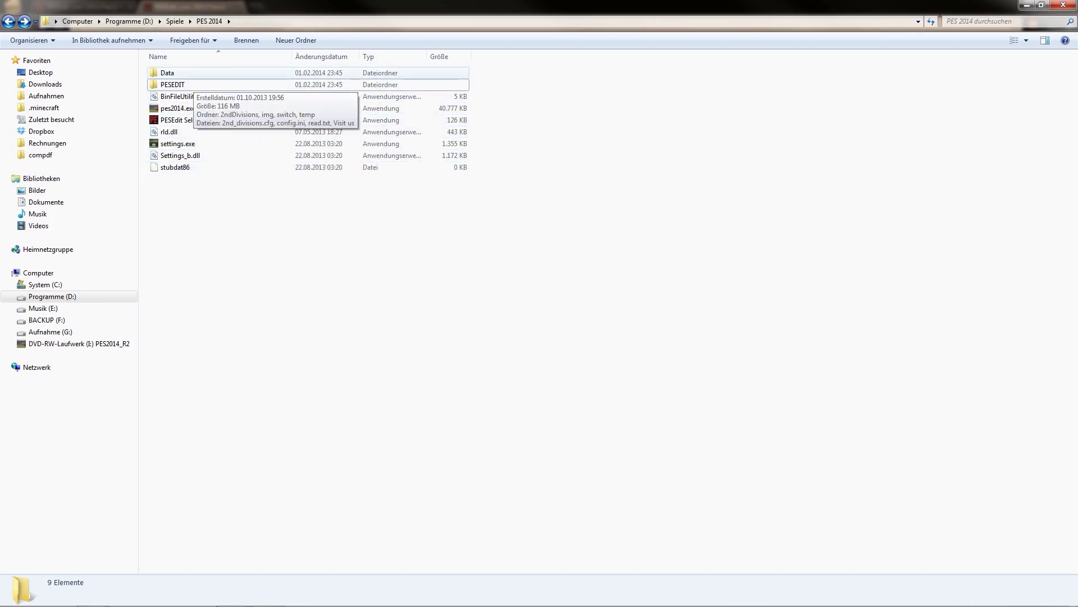
left_click(1026, 4)
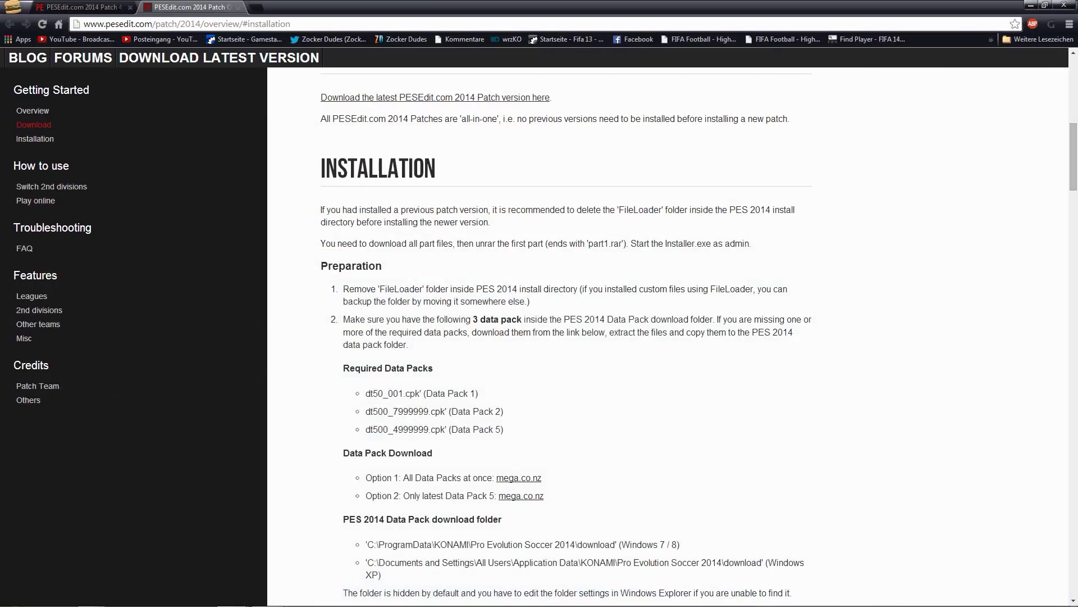
left_click_drag(360, 319, 789, 332)
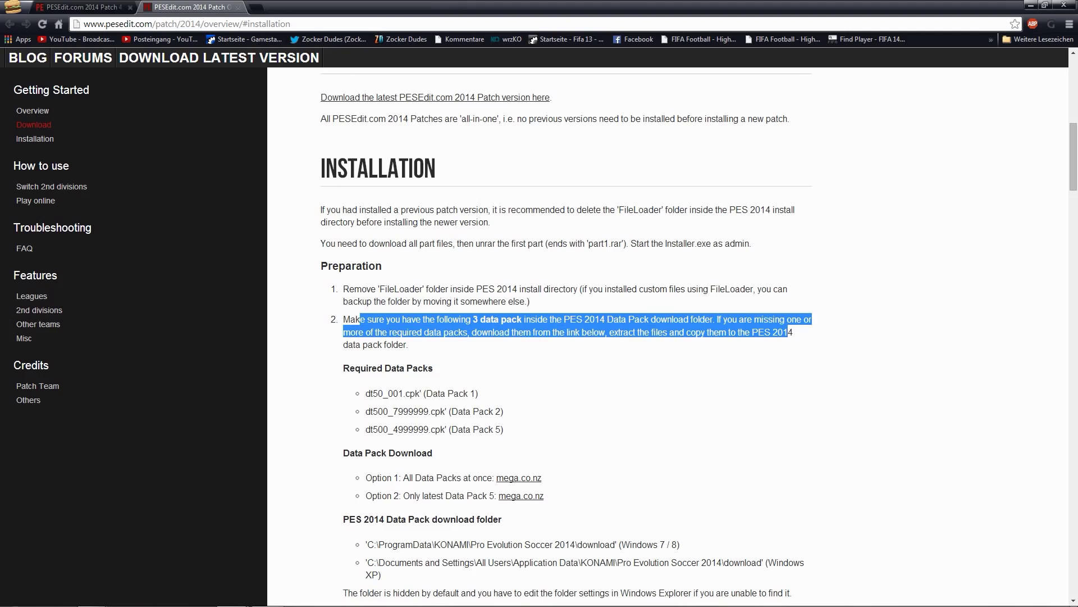
left_click(789, 332)
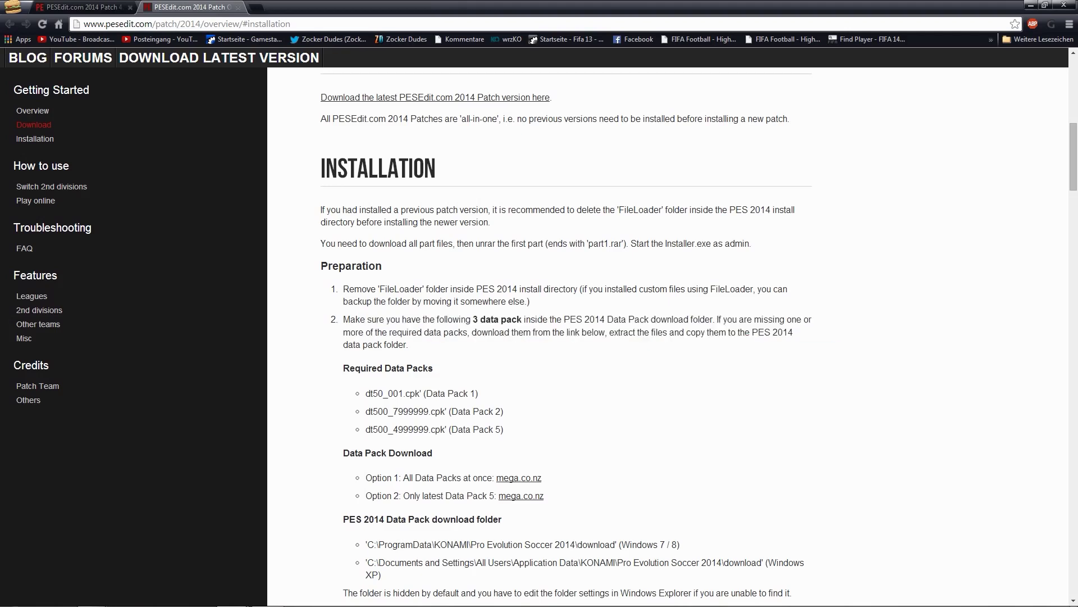
scroll(566, 334, "down", 1)
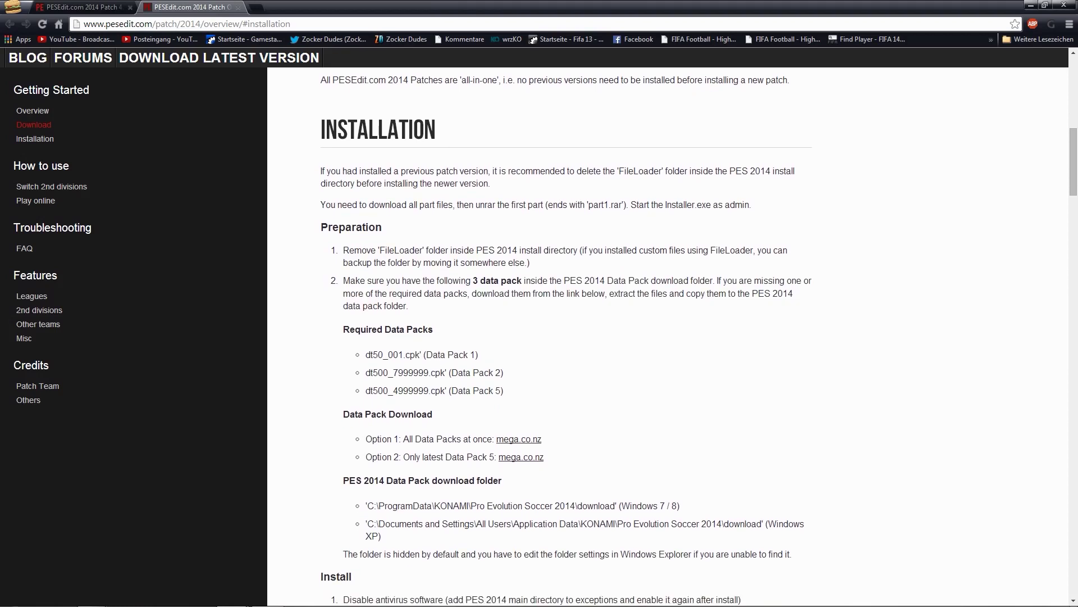
left_click_drag(371, 438, 543, 456)
left_click(542, 456)
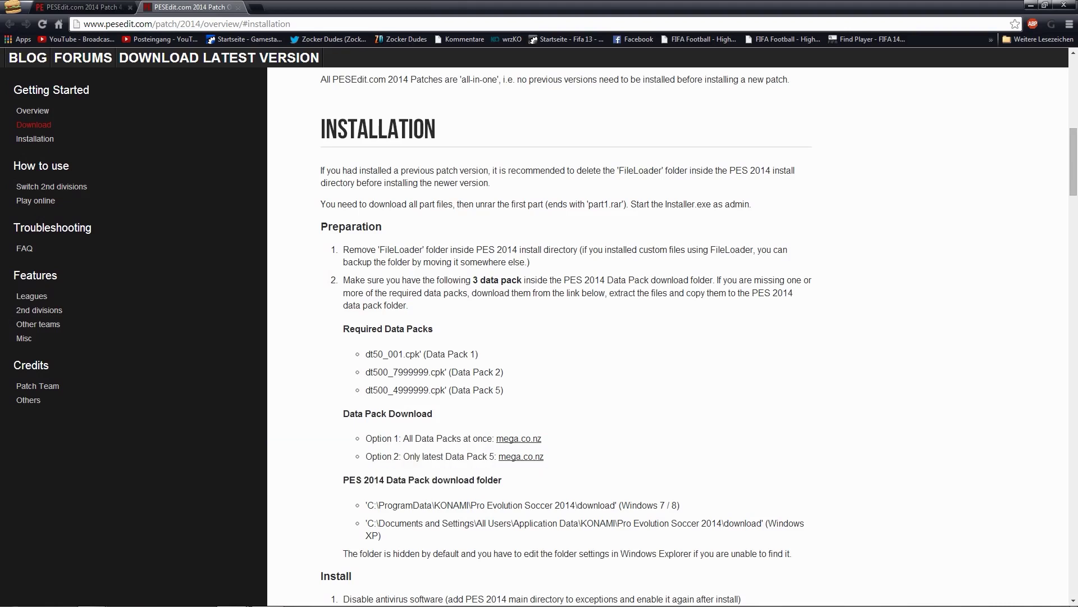
left_click_drag(421, 439, 542, 439)
left_click(542, 438)
left_click_drag(393, 457, 512, 456)
left_click(513, 457)
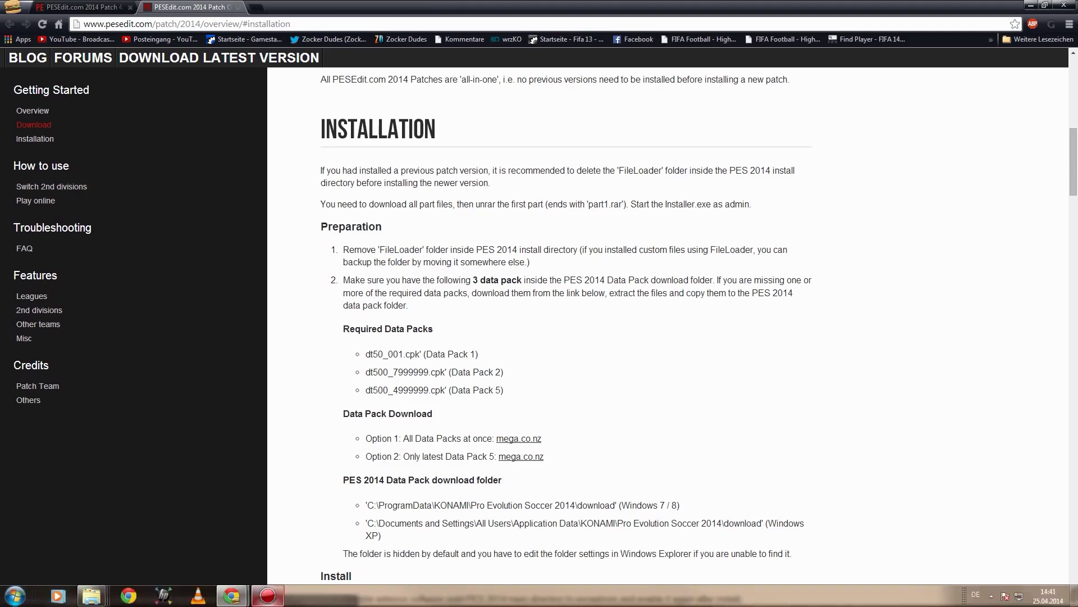
Step: Switch to the 4.2.1 folder in Windows Explorer and view the extraction options for PES 2014 DLC all in one.7z
mouse_move(92, 595)
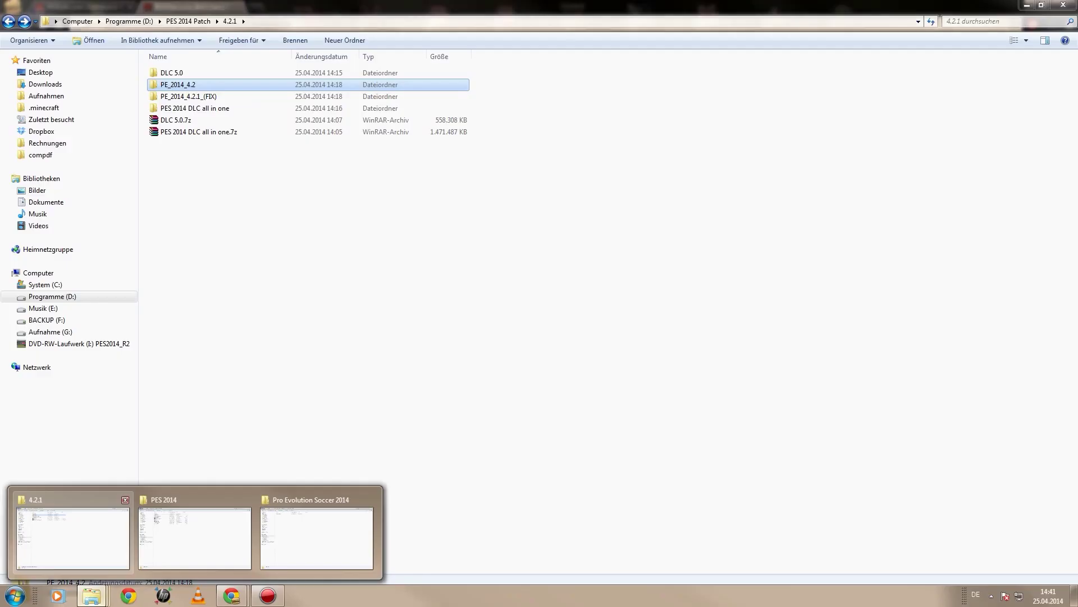
left_click(73, 533)
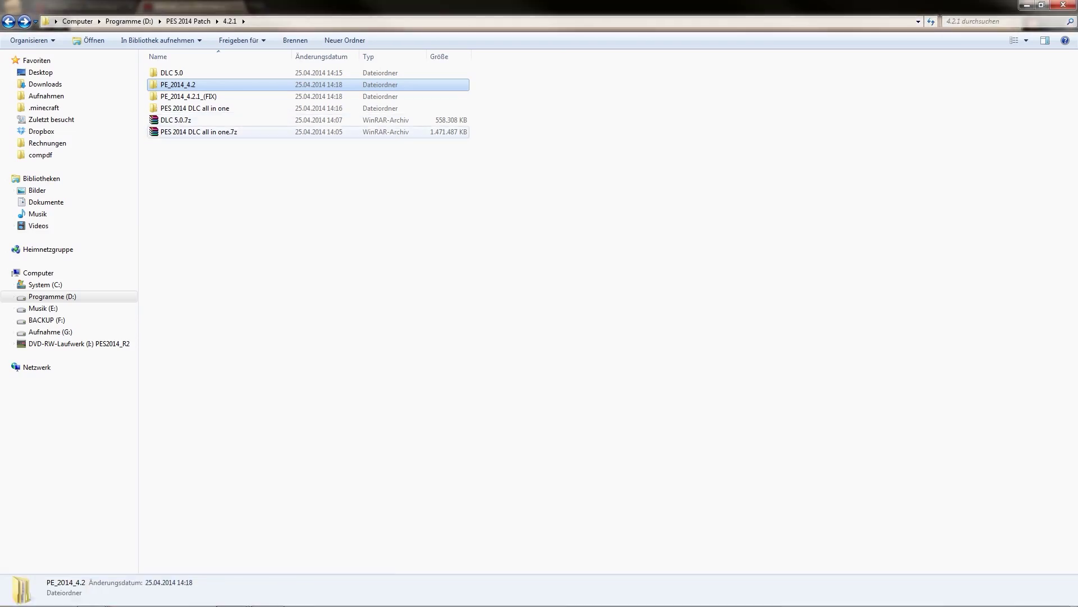
left_click(198, 131)
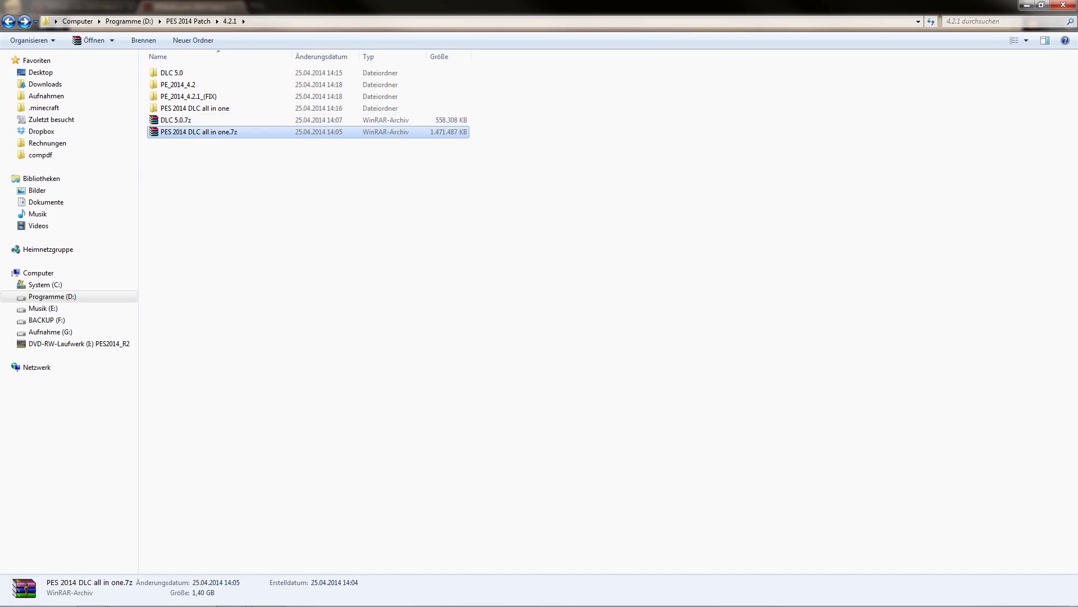
right_click(222, 132)
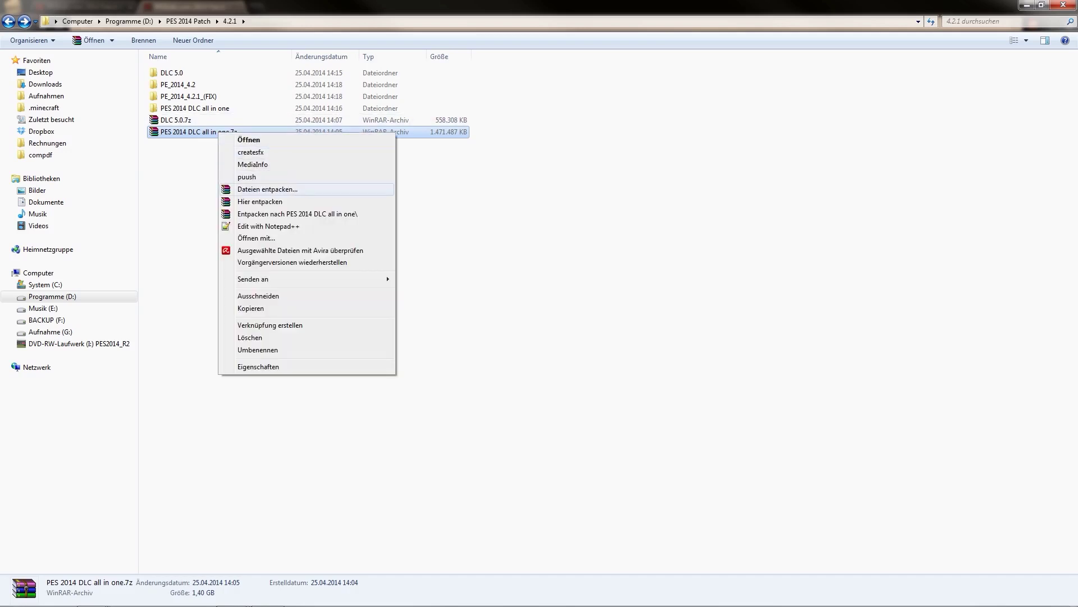
key("Escape")
left_click(253, 169)
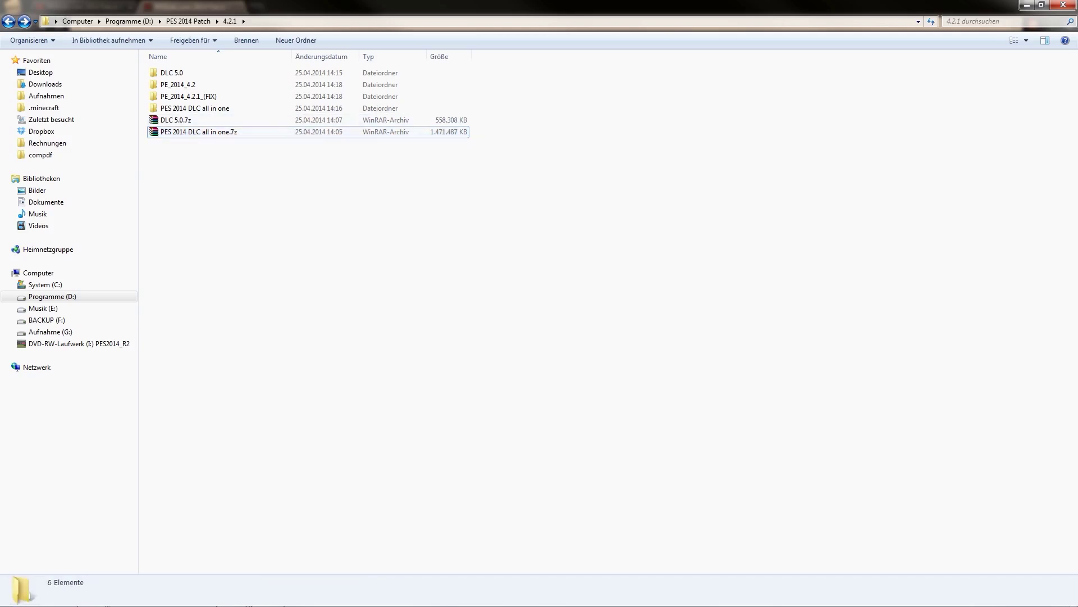
Step: Open the nested PES 2014 DLC all in one folder and examine the extracted data pack files, including pes2014.exe and DpFileList.bin
double_click(195, 108)
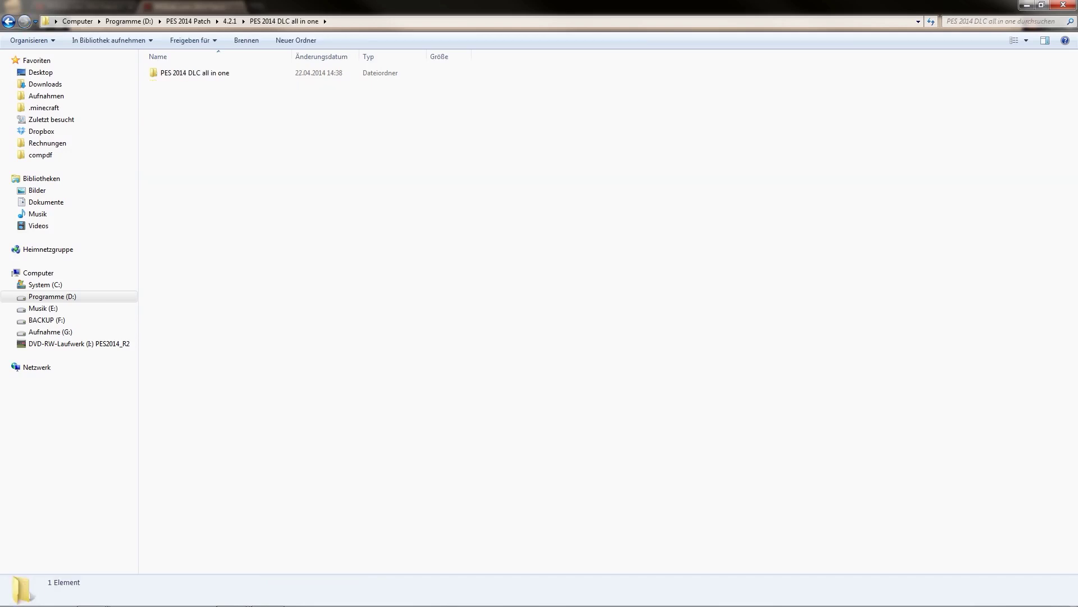
double_click(195, 72)
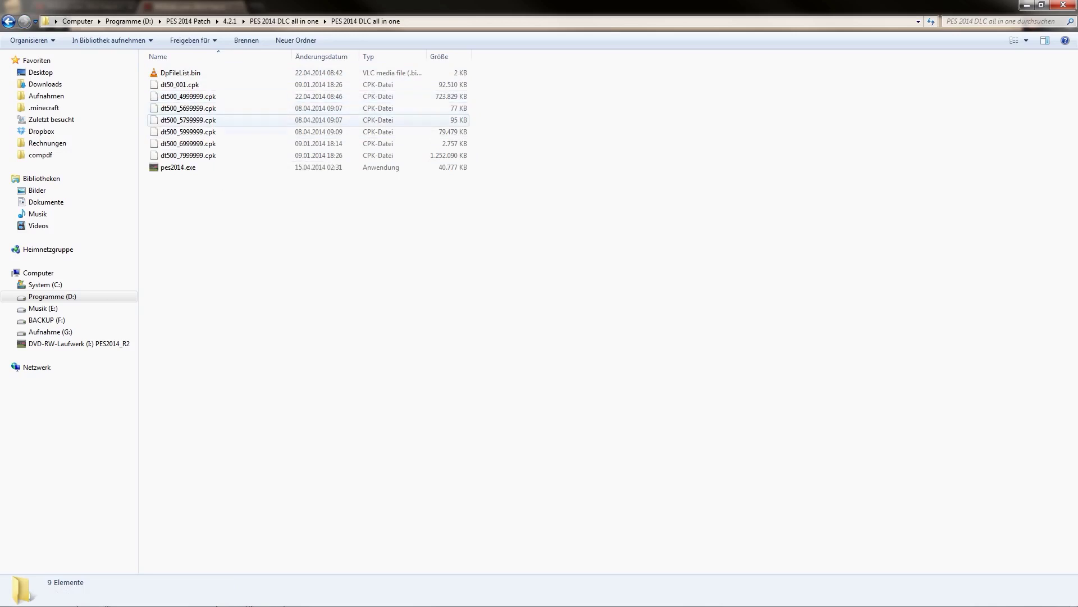
left_click(178, 166)
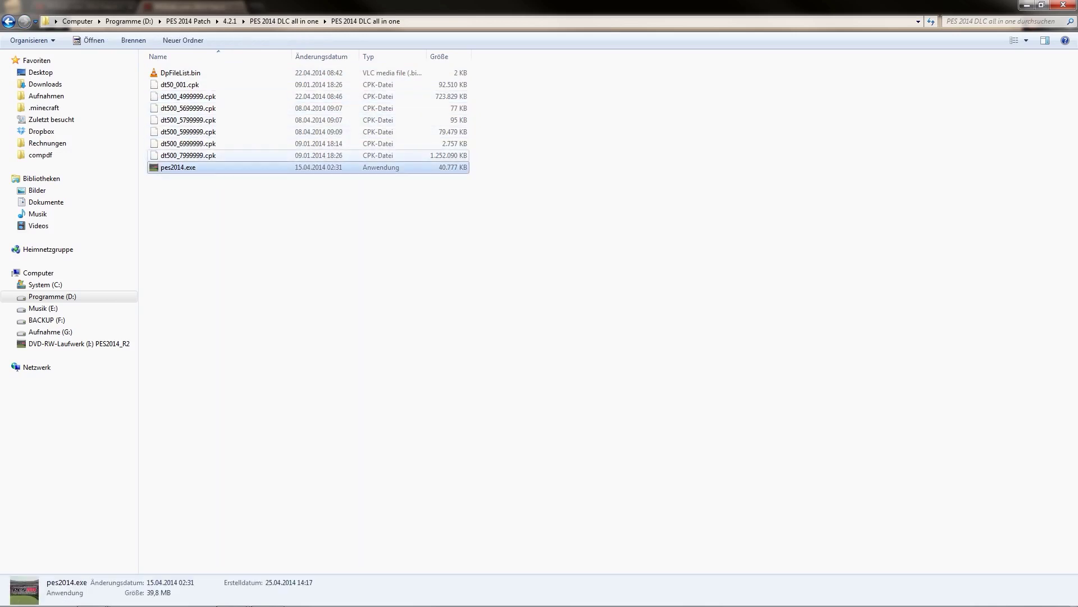
left_click(180, 72)
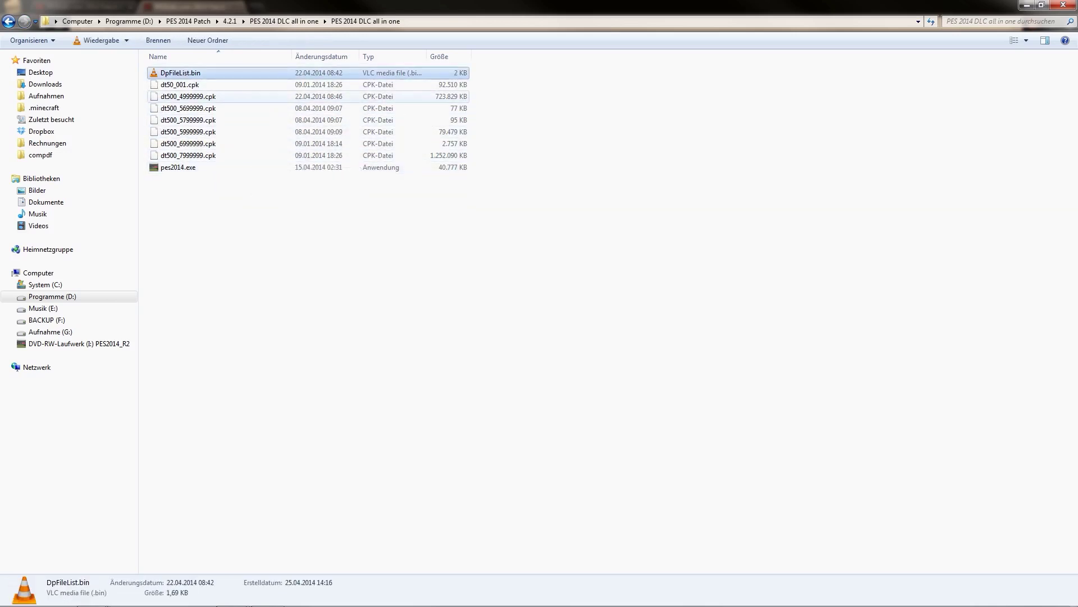
left_click(505, 129)
key("BackSpace")
key("Return")
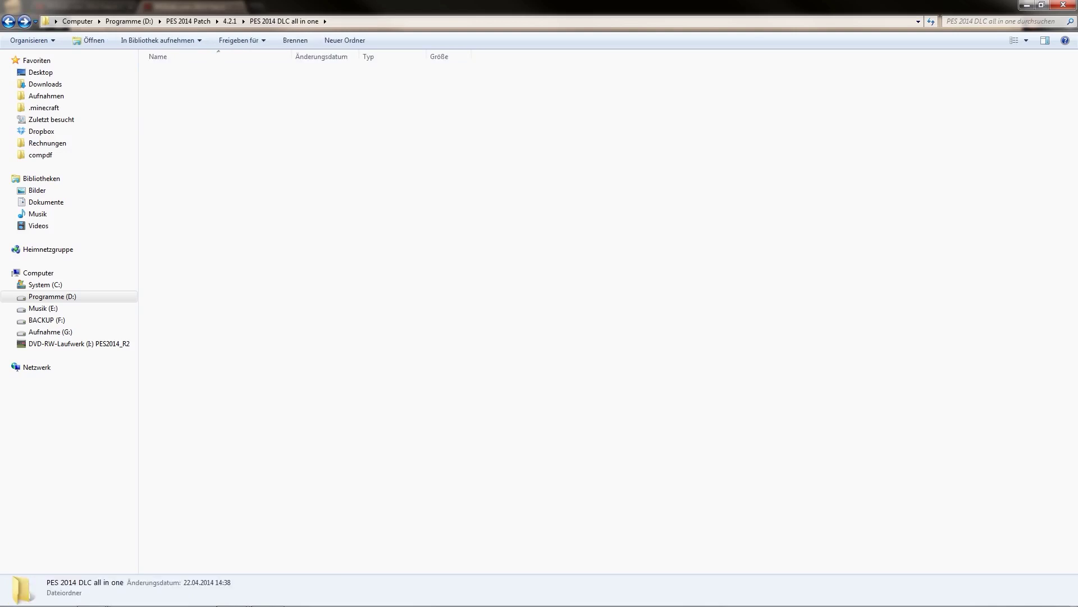
Step: Switch to the PESEdit.com overview page in the browser and highlight the path C:\ProgramData\KONAMI\Pro Evolution Soccer 2014 for Windows 7 / 8
mouse_move(232, 596)
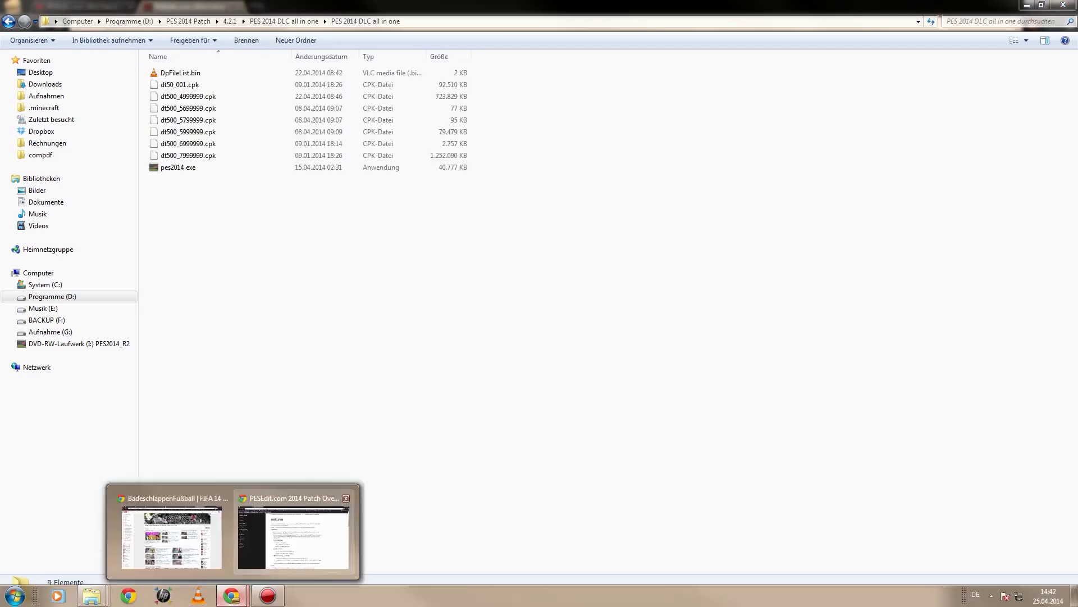
left_click(292, 466)
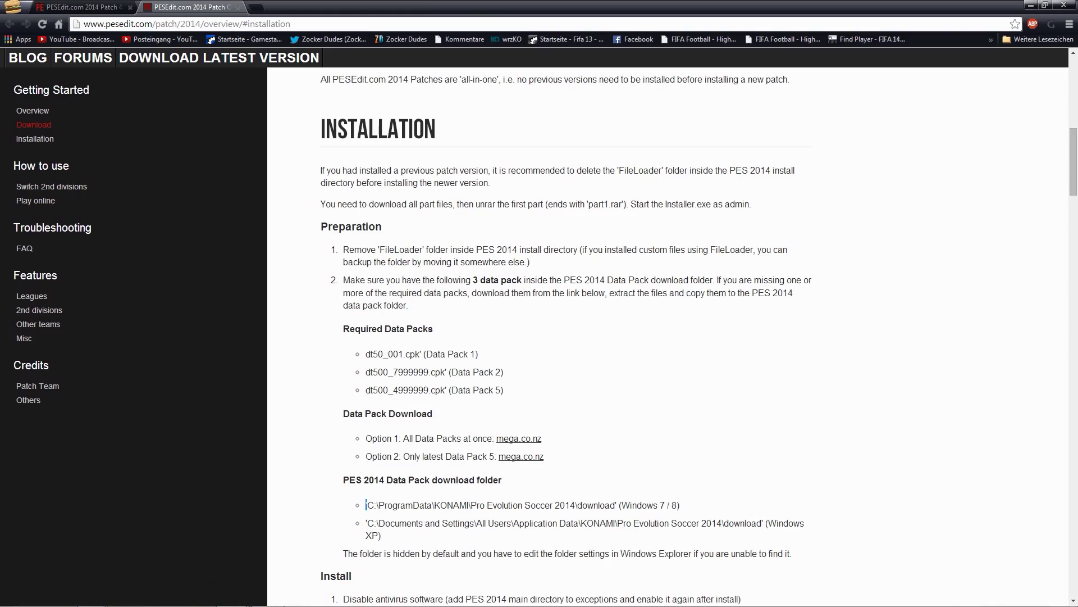
left_click_drag(367, 505, 680, 505)
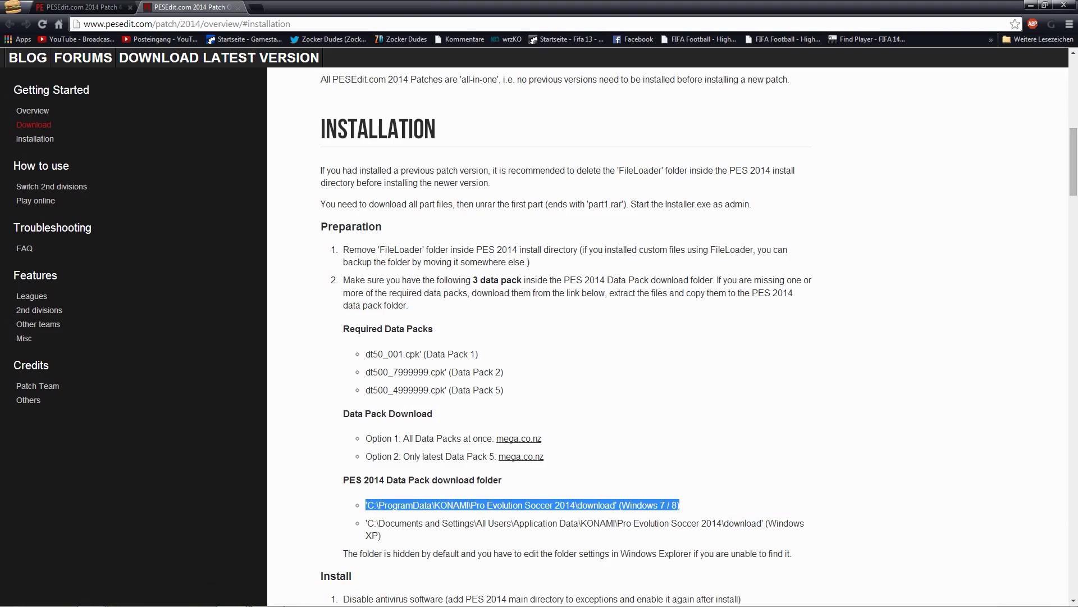
left_click(680, 505)
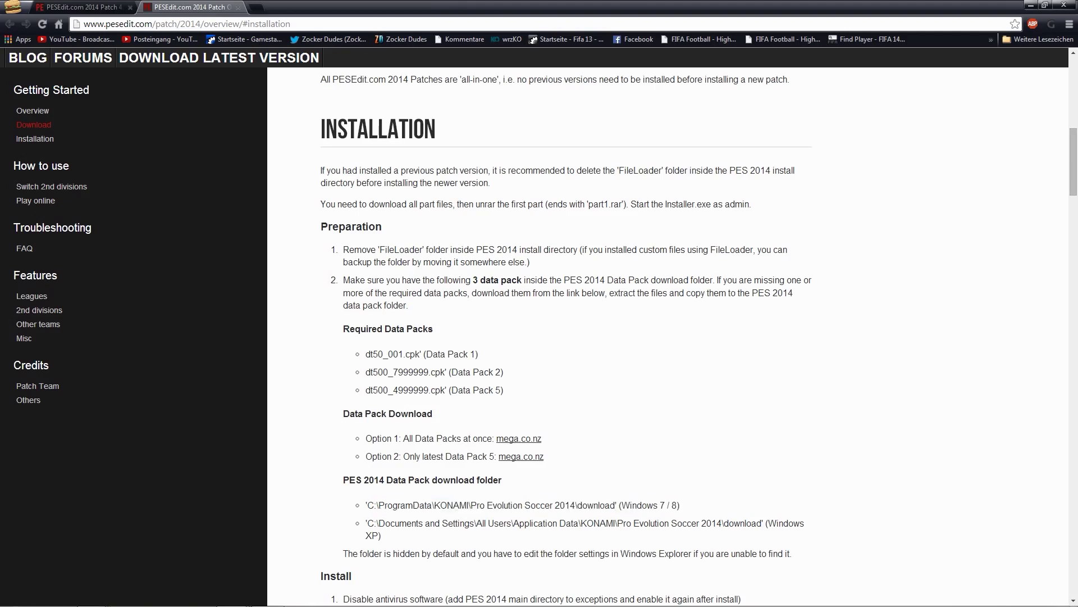
left_click_drag(570, 505, 366, 505)
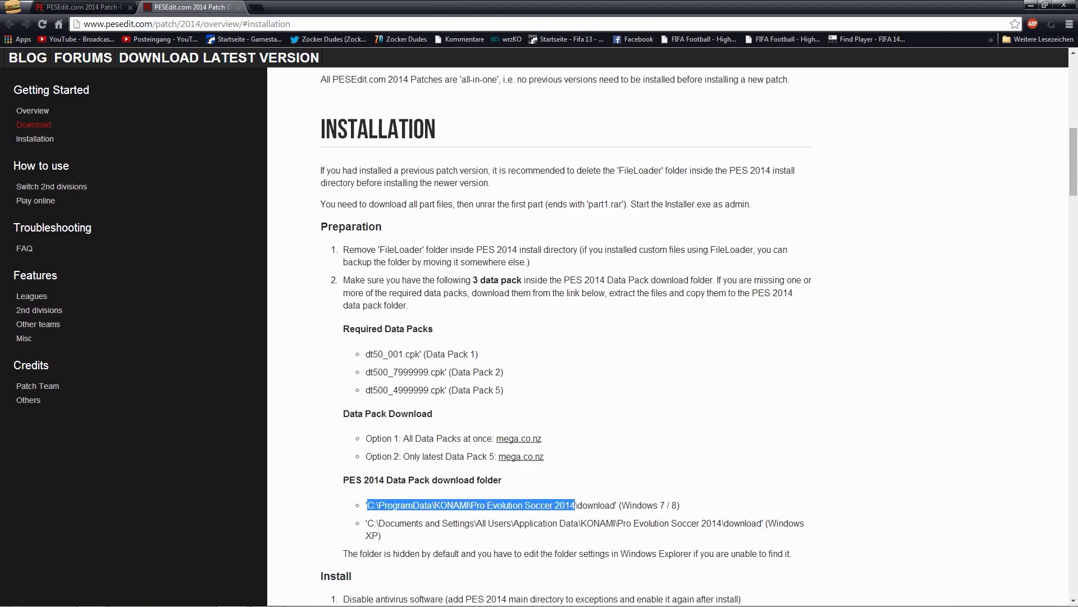
Step: Switch to the Pro Evolution Soccer 2014 folder in Windows Explorer, check its full path, and look into its download subfolder
mouse_move(91, 604)
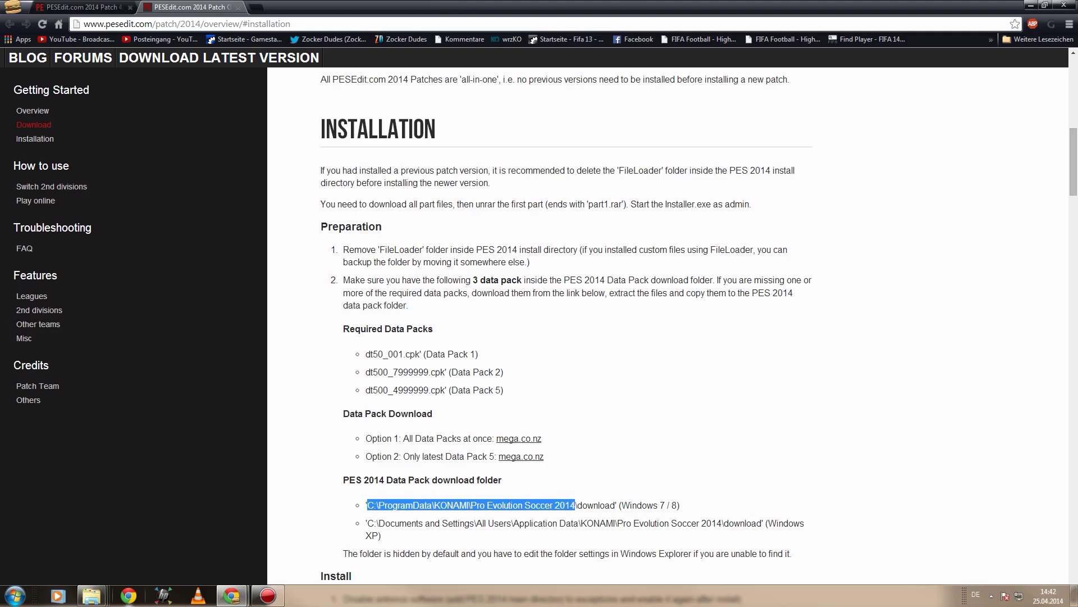
left_click(91, 595)
left_click(316, 534)
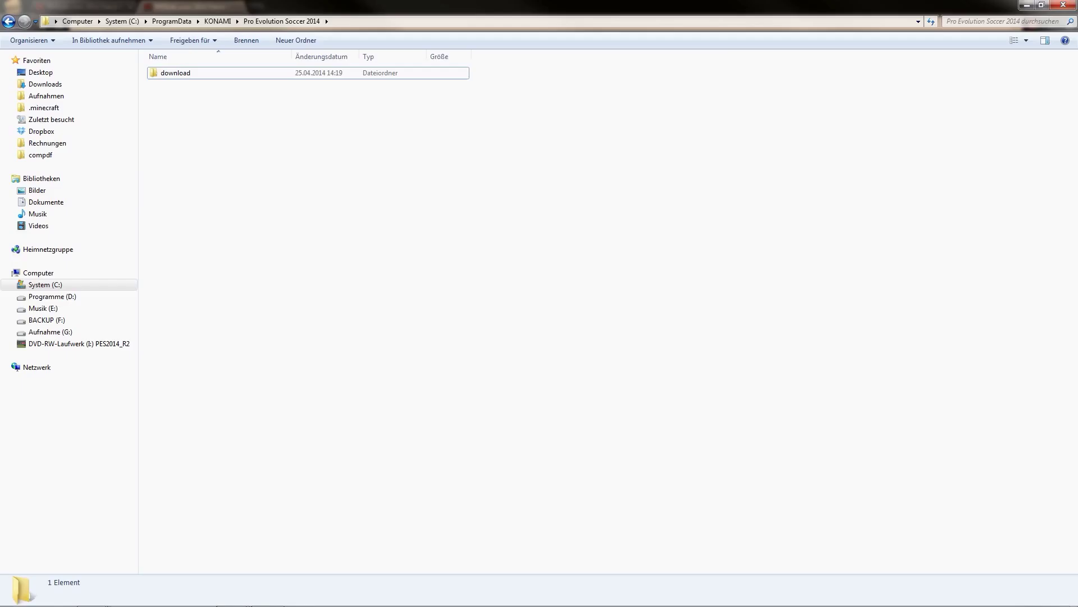
left_click(449, 22)
left_click(211, 21)
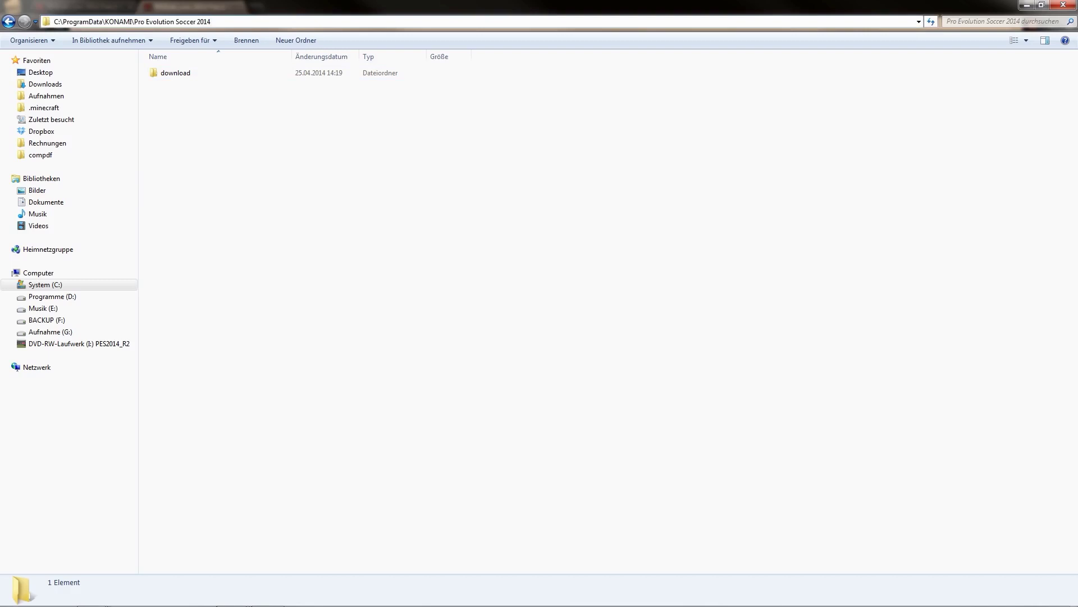
key("Escape")
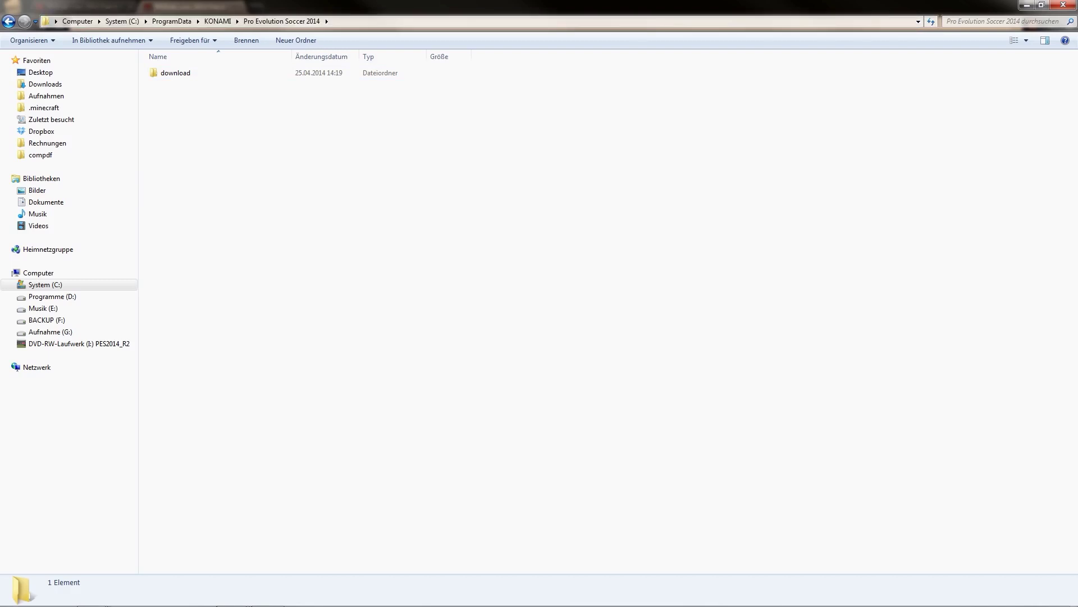
double_click(175, 72)
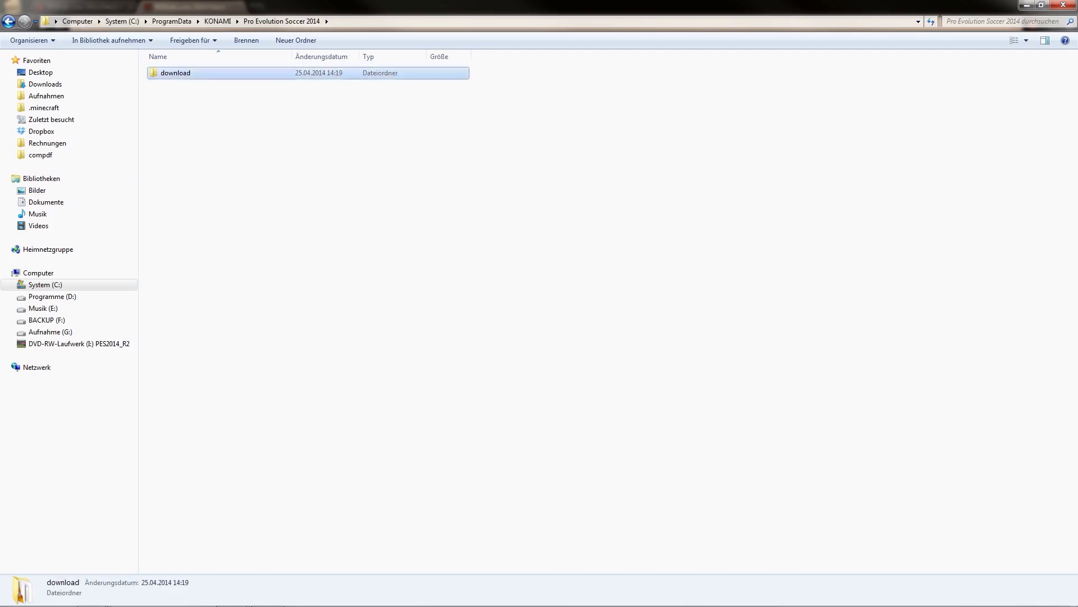
key("BackSpace")
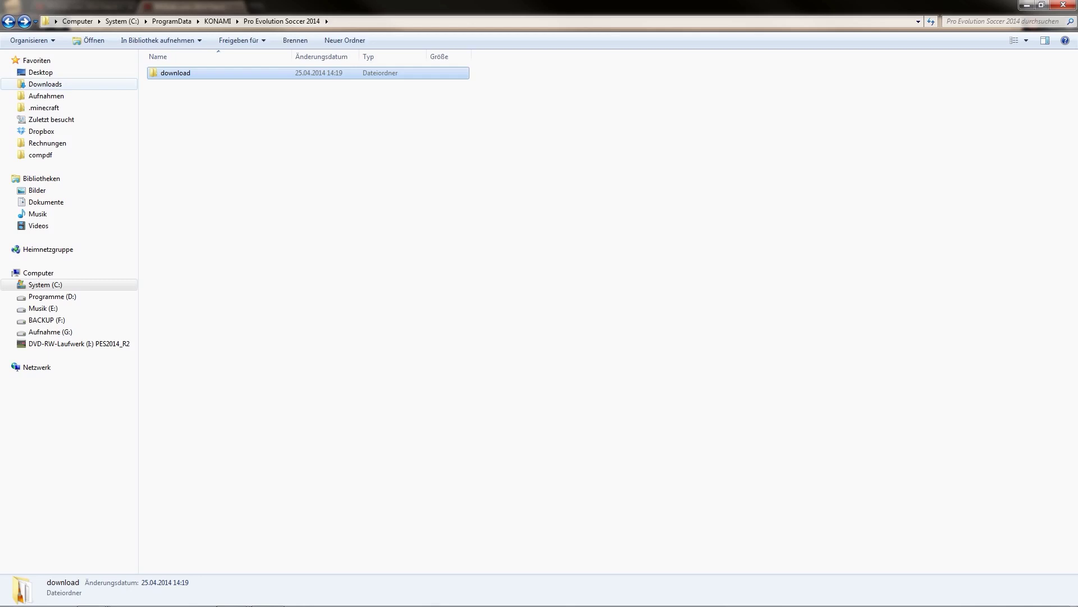
Step: Set the folder options to show hidden files, folders and drives (Ausgeblendete Dateien, Ordner und Laufwerke anzeigen)
left_click(37, 40)
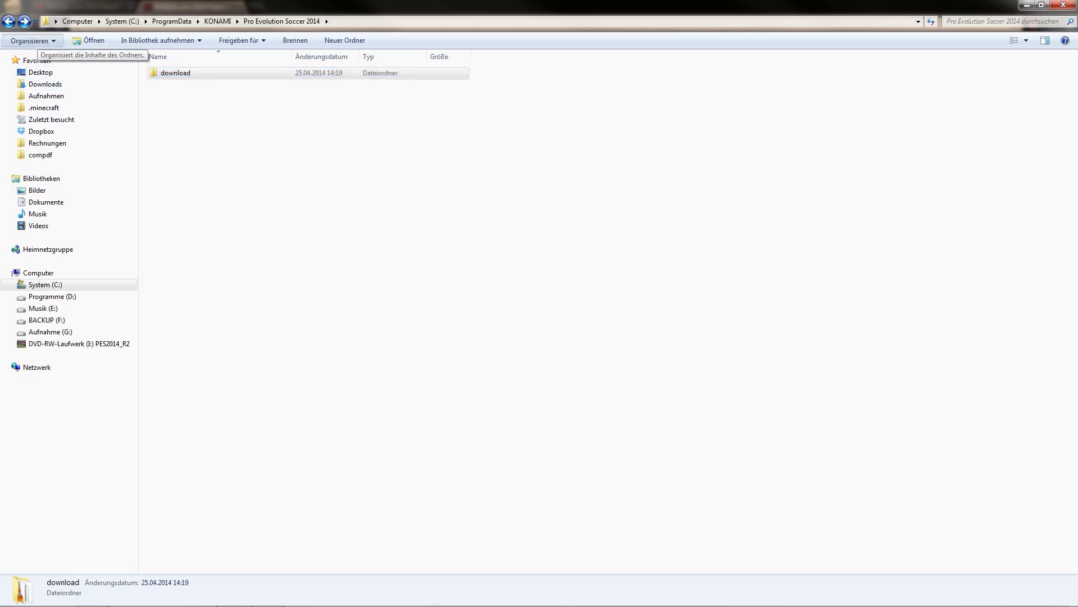
left_click(62, 150)
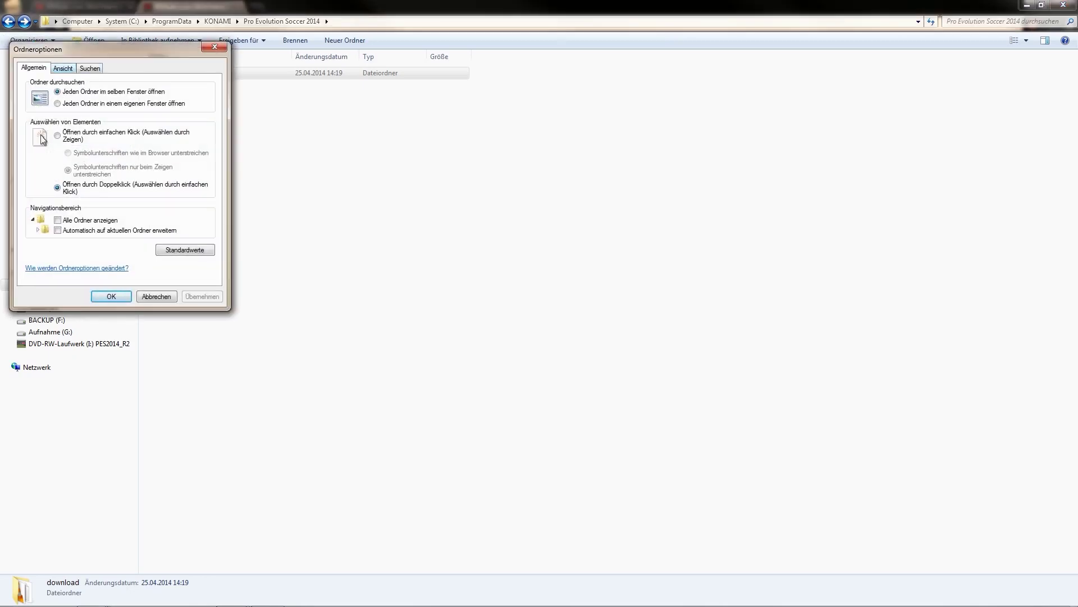
left_click(62, 68)
scroll(115, 202, "down", 8)
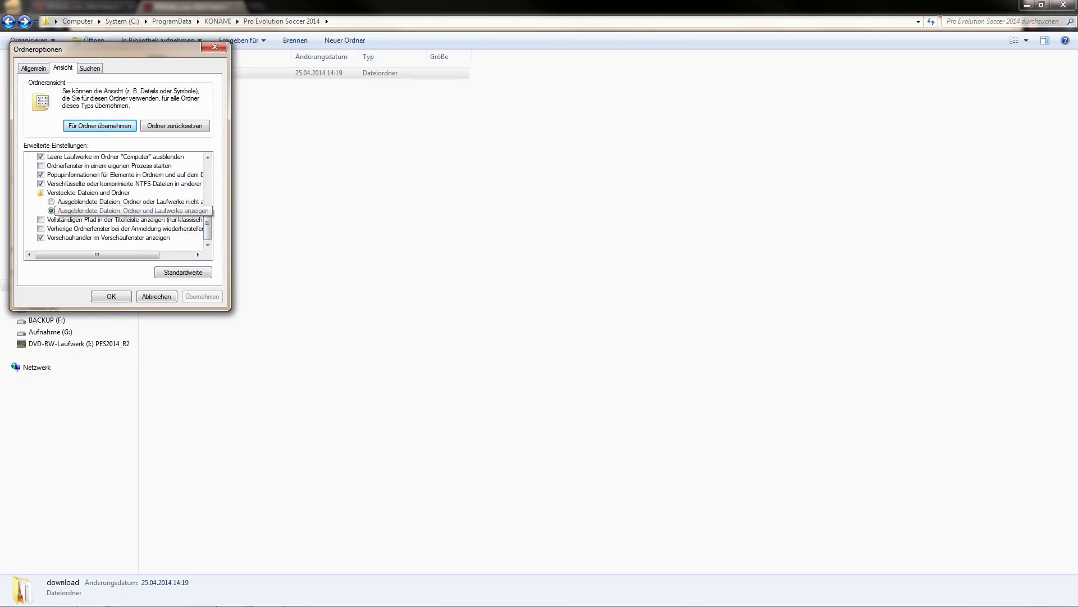
left_click(84, 210)
left_click(201, 296)
left_click(110, 296)
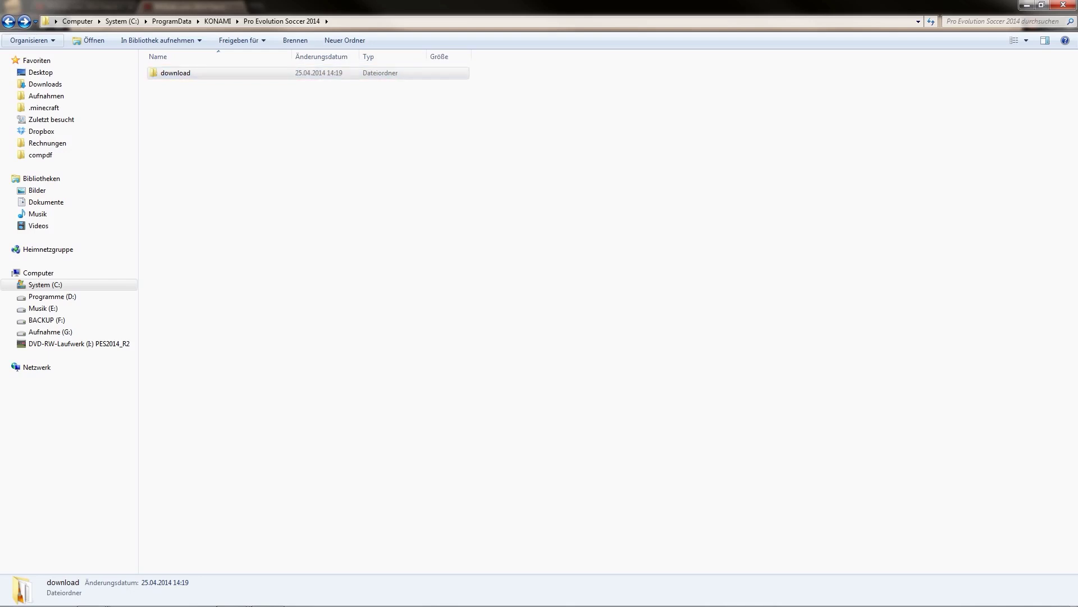
Step: Open the PES 2014 download folder, then select DpFileList.bin and all CPK files in the nested PES 2014 DLC all in one folder for comparison
right_click(169, 142)
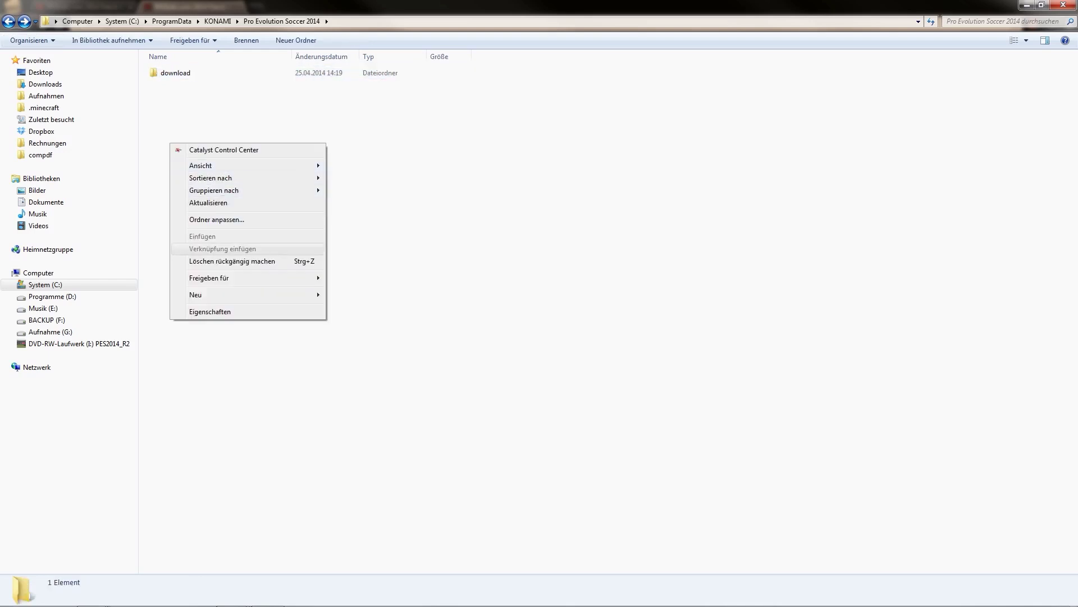
key("Escape")
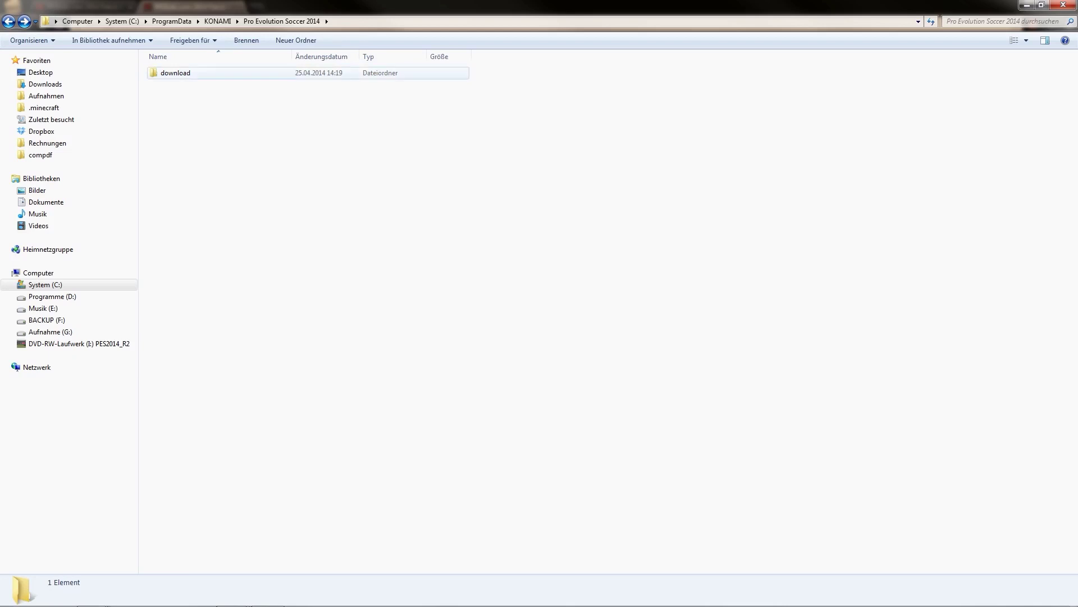
key("Return")
key("alt+Tab")
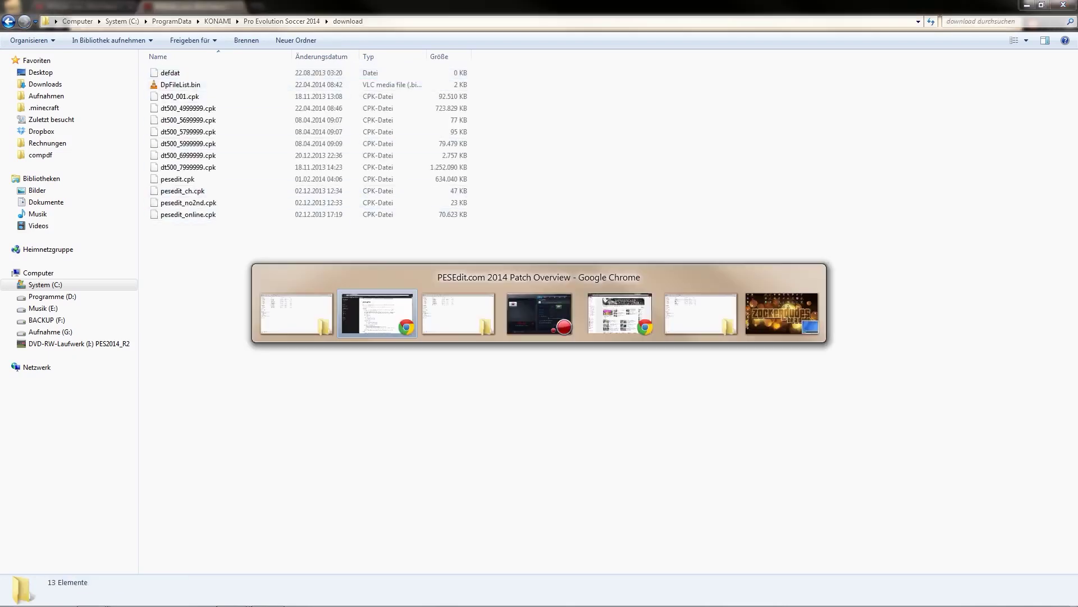
key("alt+Tab")
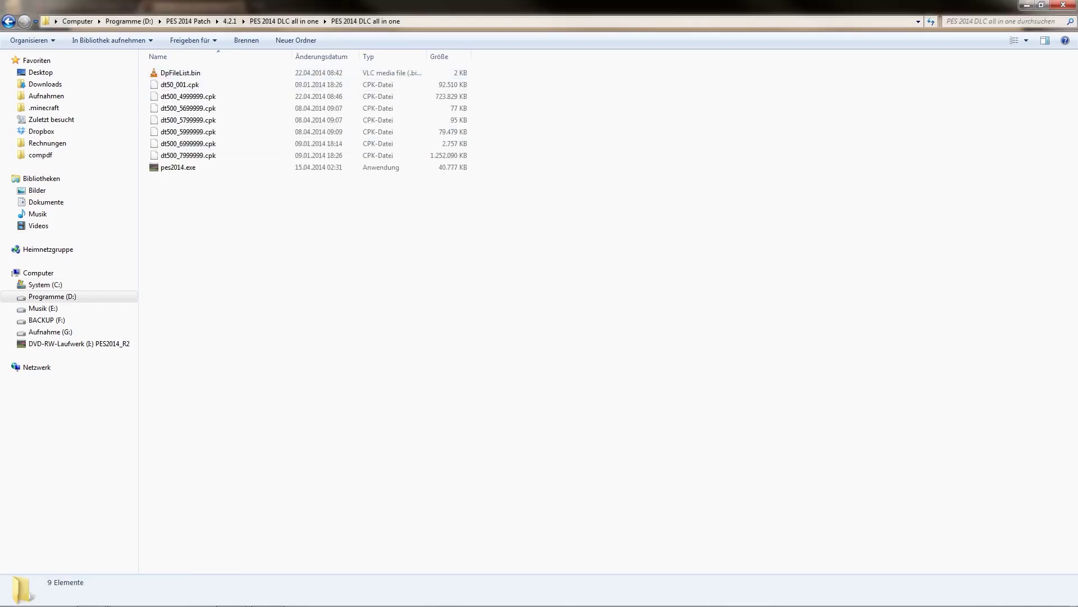
left_click_drag(245, 238, 174, 66)
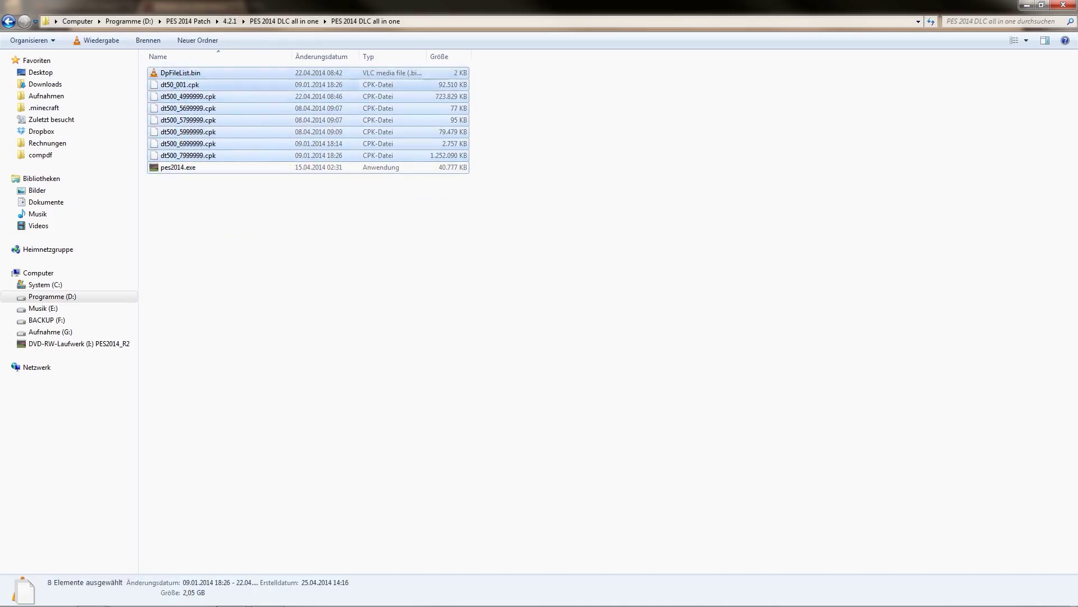
key("alt+Tab")
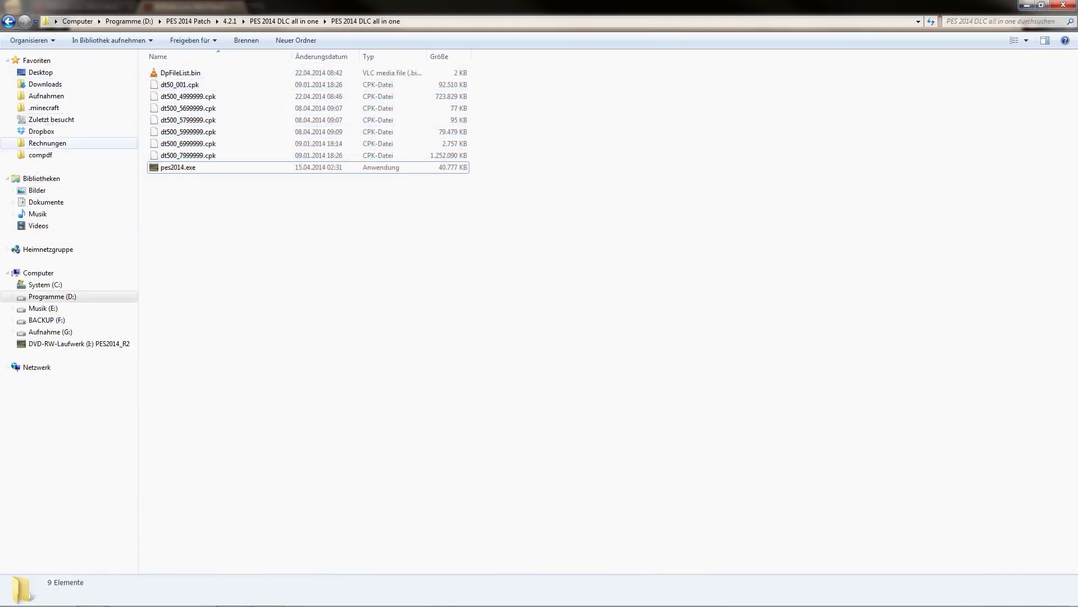
Step: Go back up to the 4.2.1 folder, open the nested DLC 5.0 folder and select dt500_4999999.cpk
key("BackSpace")
key("BackSpace")
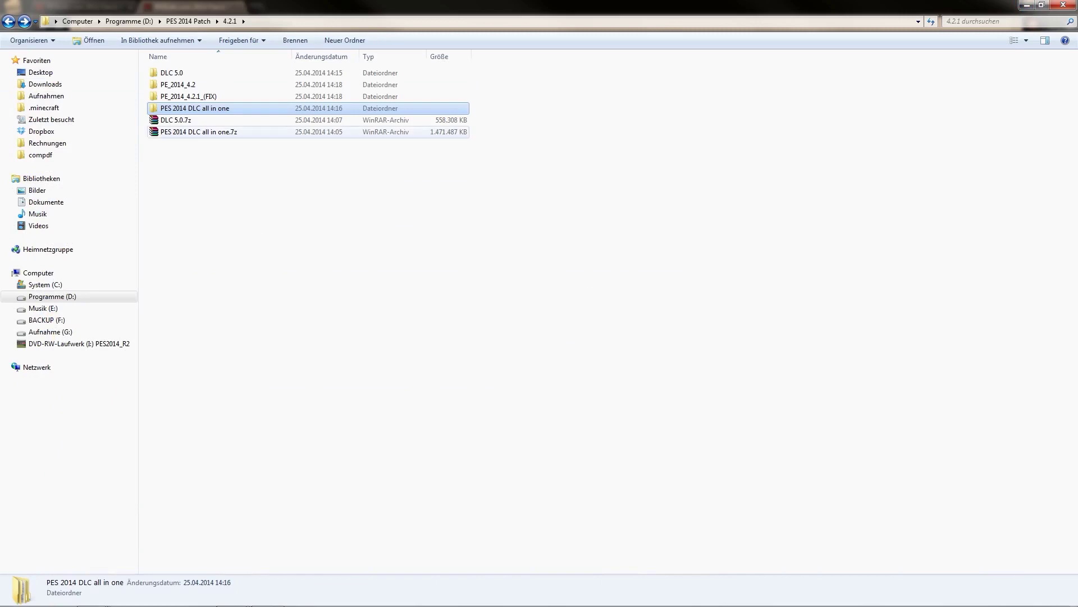
double_click(171, 73)
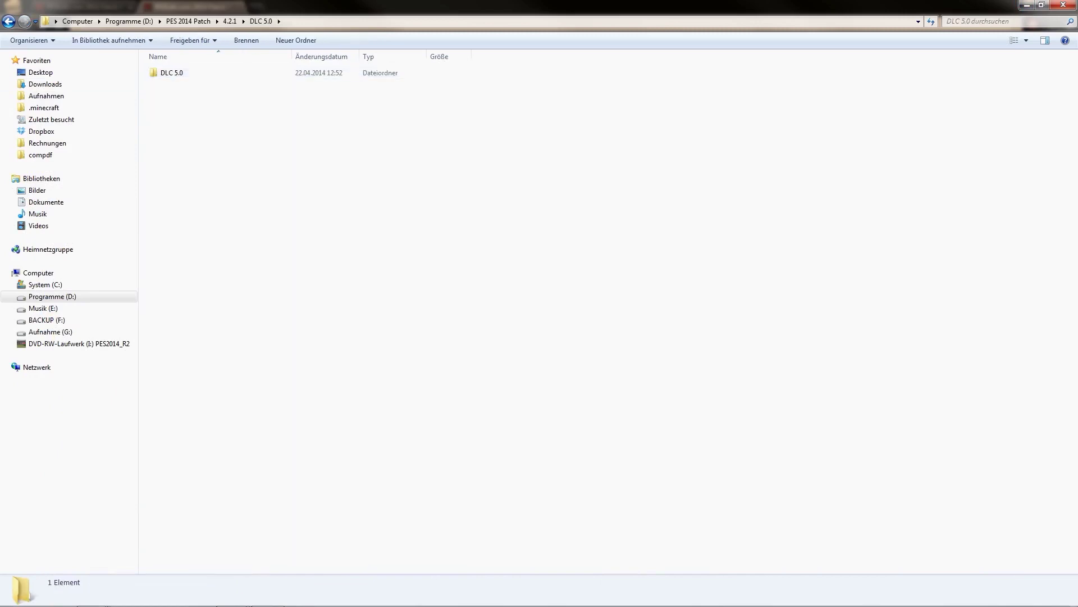
double_click(171, 72)
left_click(188, 84)
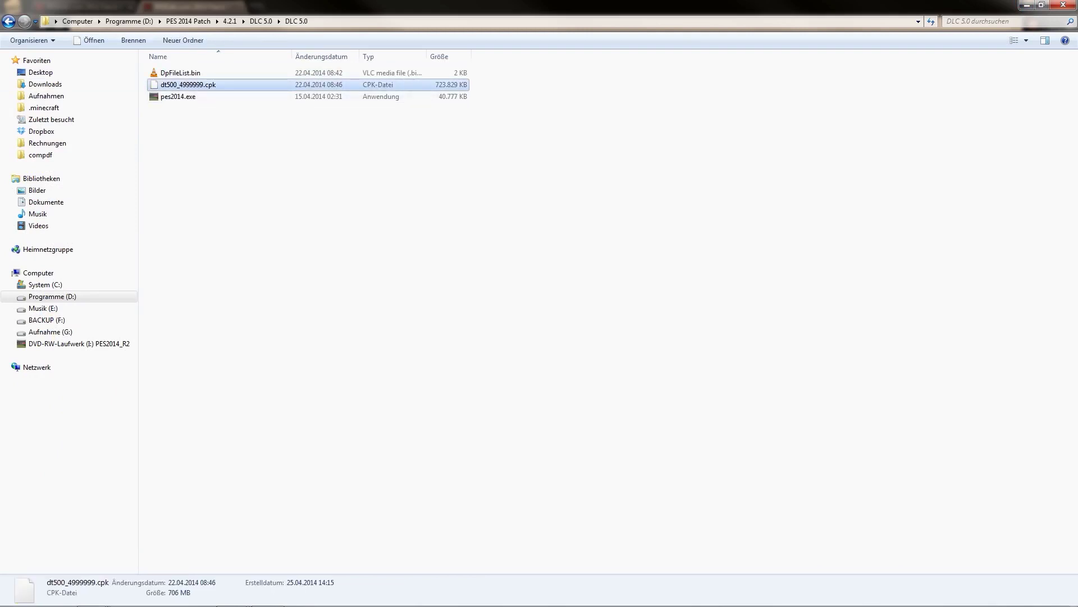
Step: Switch to the PES 2014 download folder and locate the matching dt500_4999999.cpk file
key("alt+Tab")
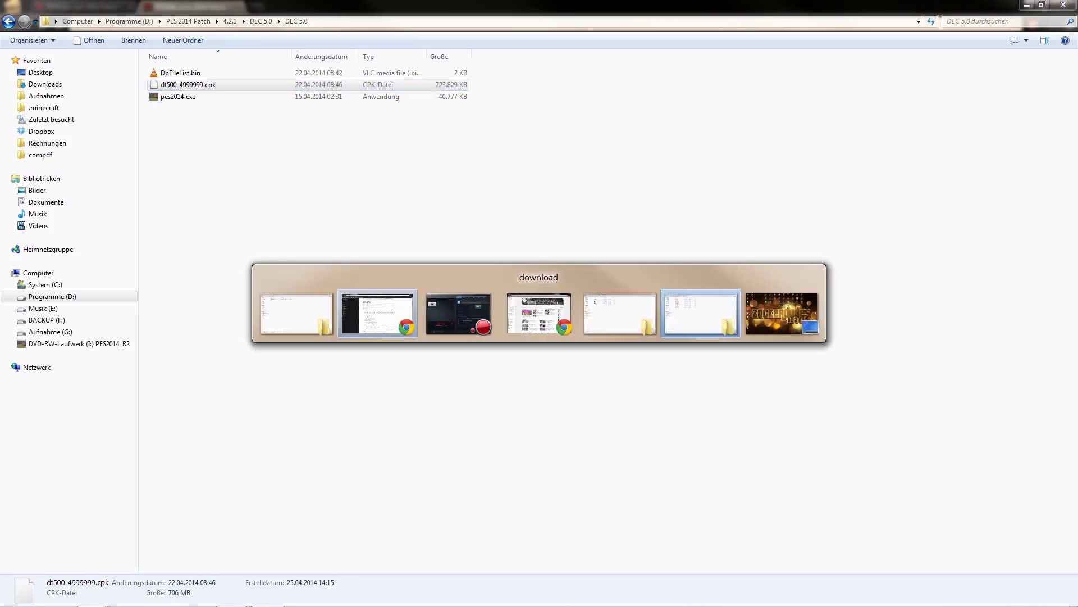
left_click(700, 313)
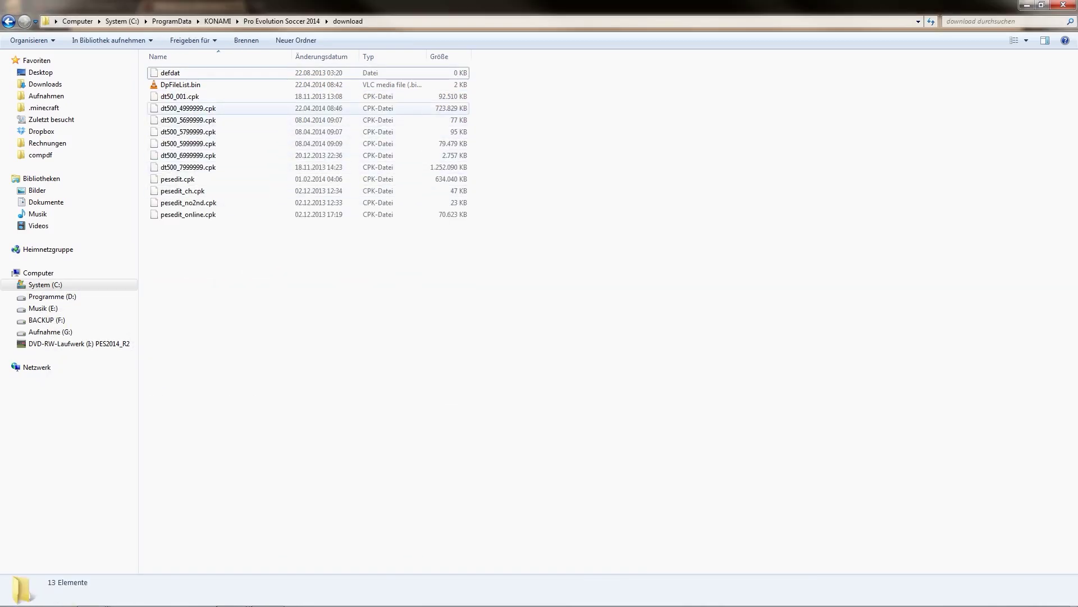
left_click(256, 108)
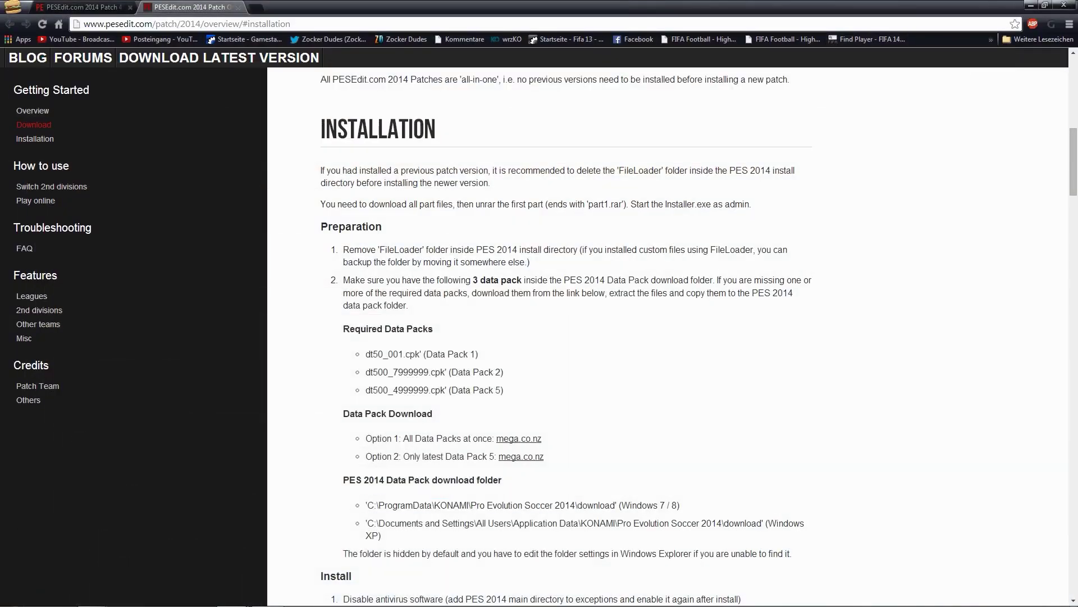
Step: Review the Install instructions on the PESEdit.com overview page, then bring up the PES 2014 folder window and minimize it
scroll(566, 338, "down", 4)
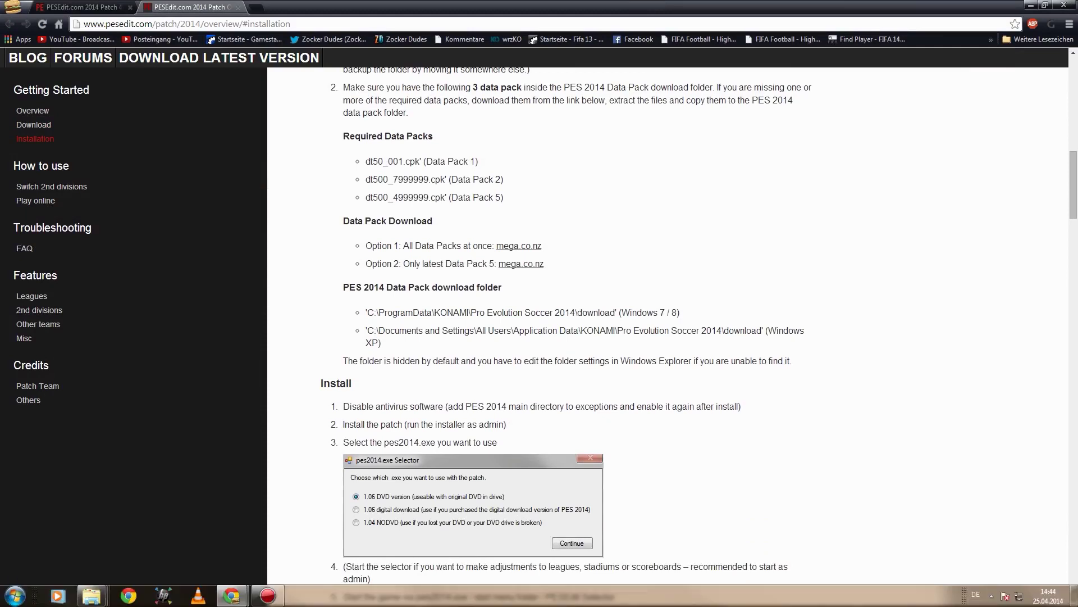
mouse_move(91, 596)
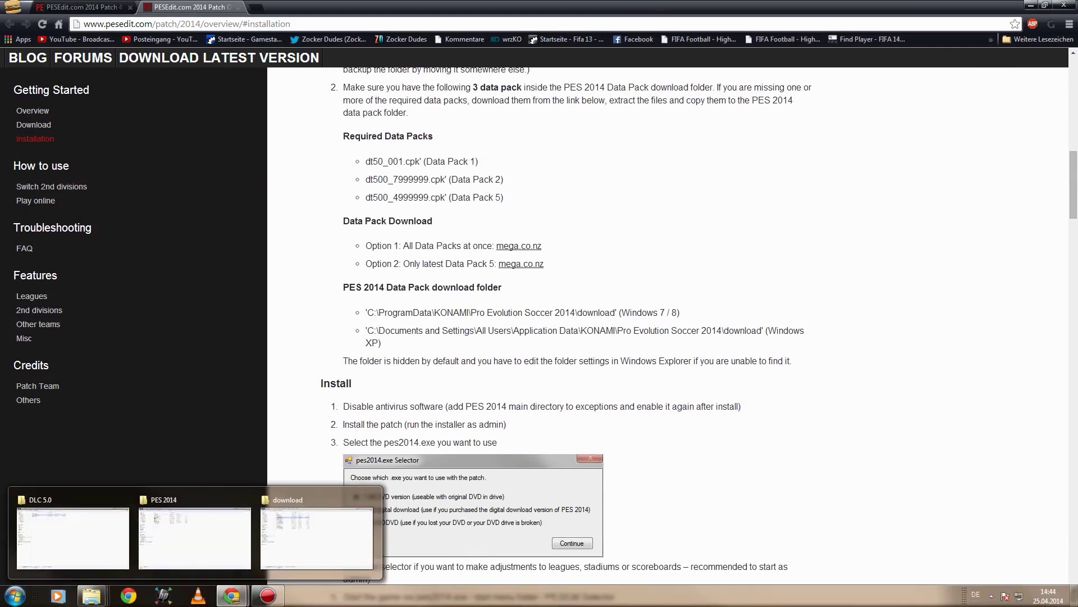
left_click(194, 536)
left_click(1031, 5)
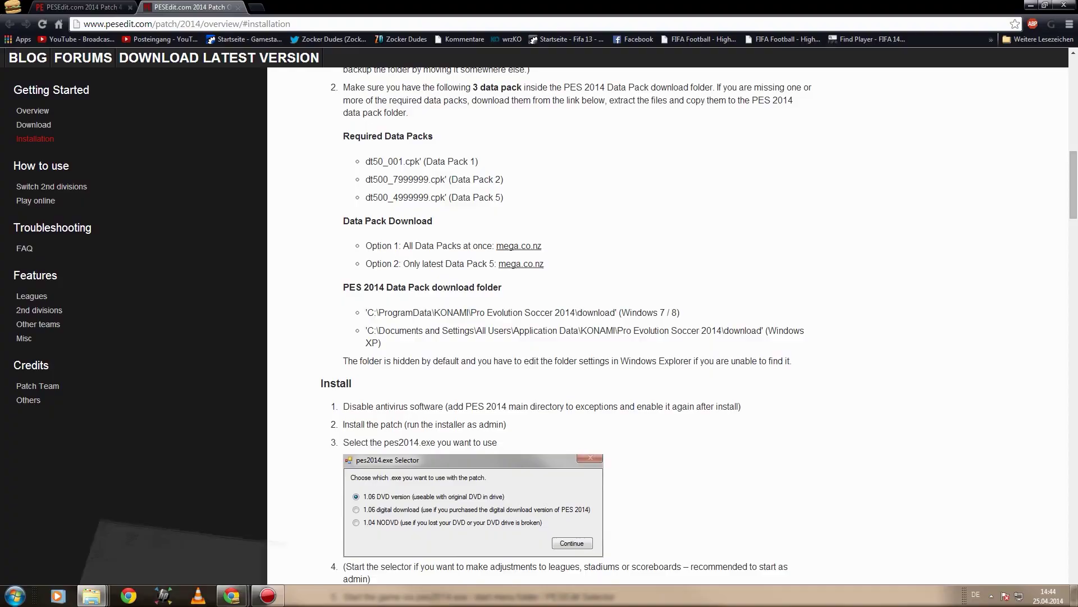
Step: Switch to the DLC 5.0 window, return to the 4.2.1 folder and open PESEdit.com 2014 Patch 4.2 inside PE_2014_4.2
left_click(92, 596)
left_click(70, 537)
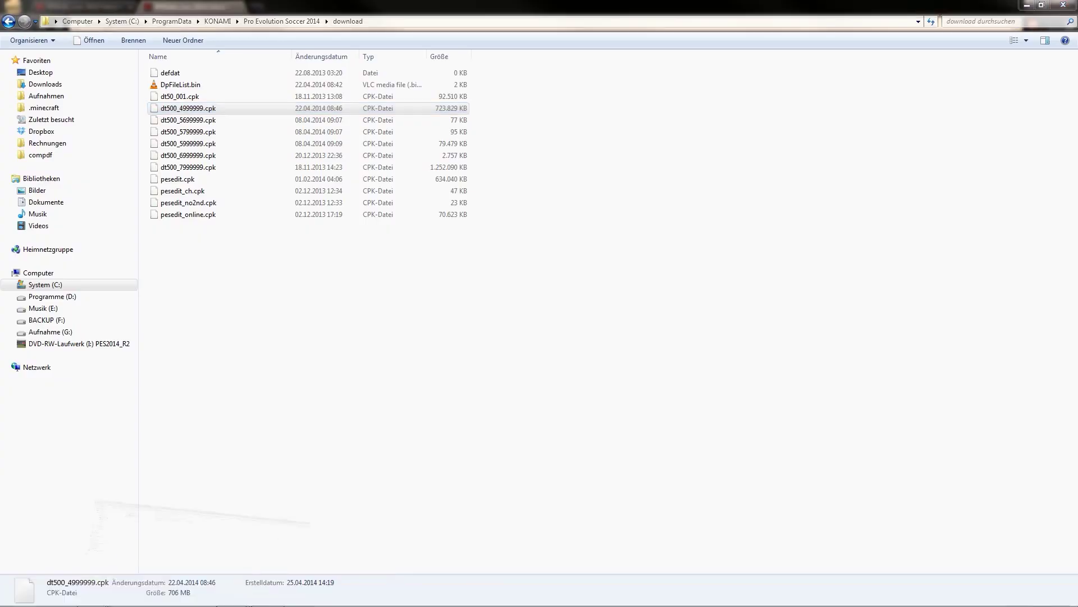
key("BackSpace")
key("BackSpace")
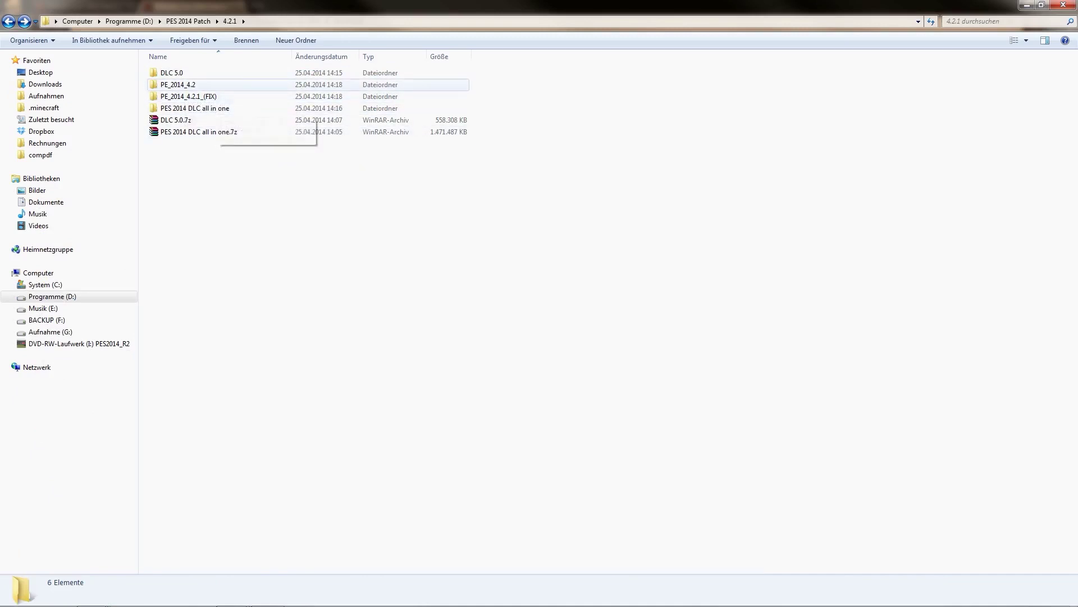
left_click(188, 84)
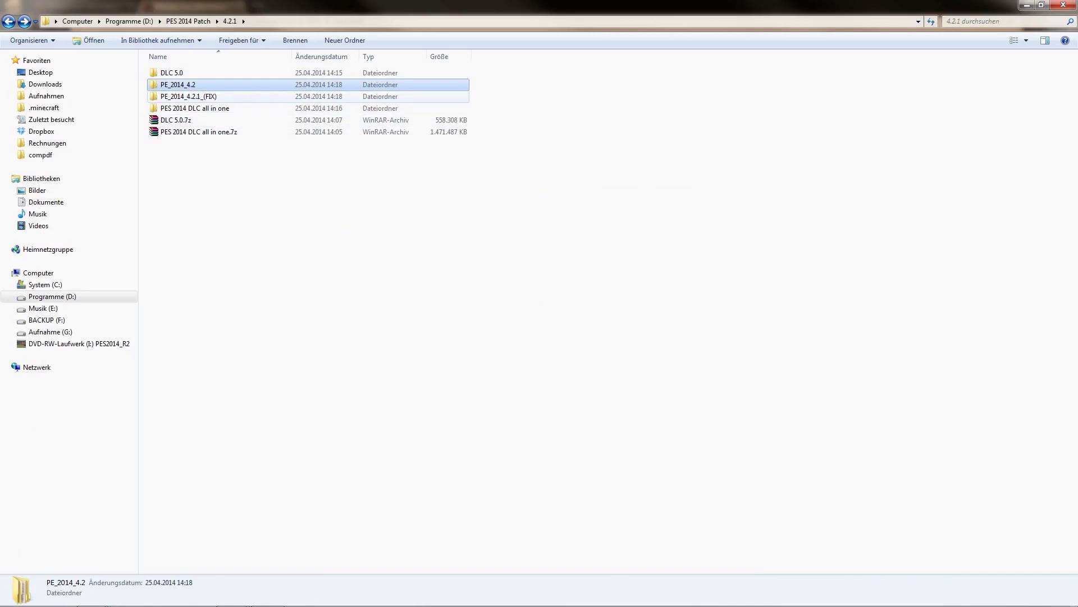
left_click(217, 97)
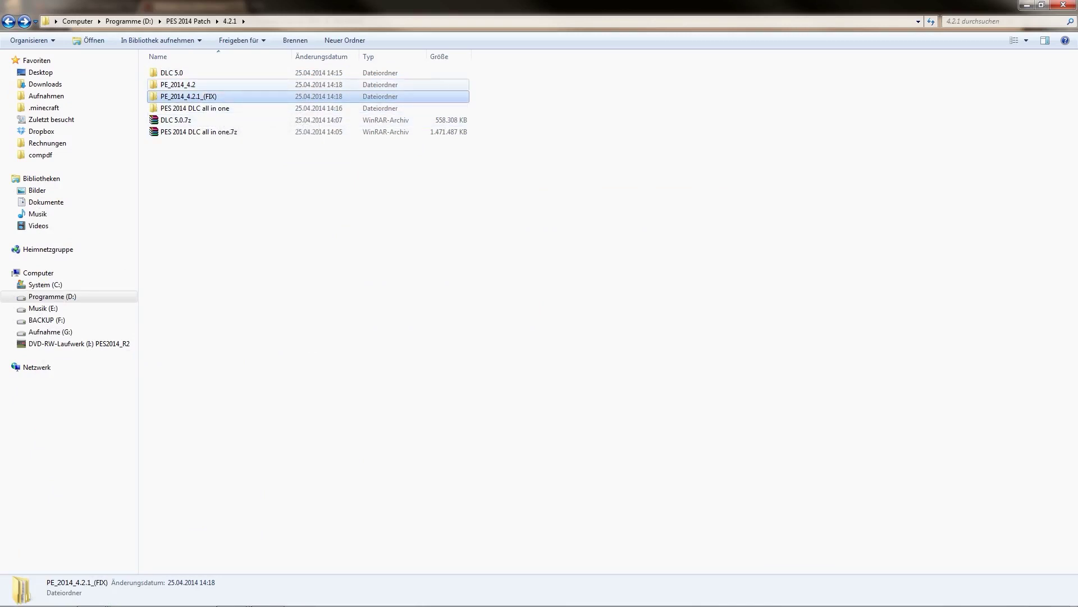
left_click(188, 85)
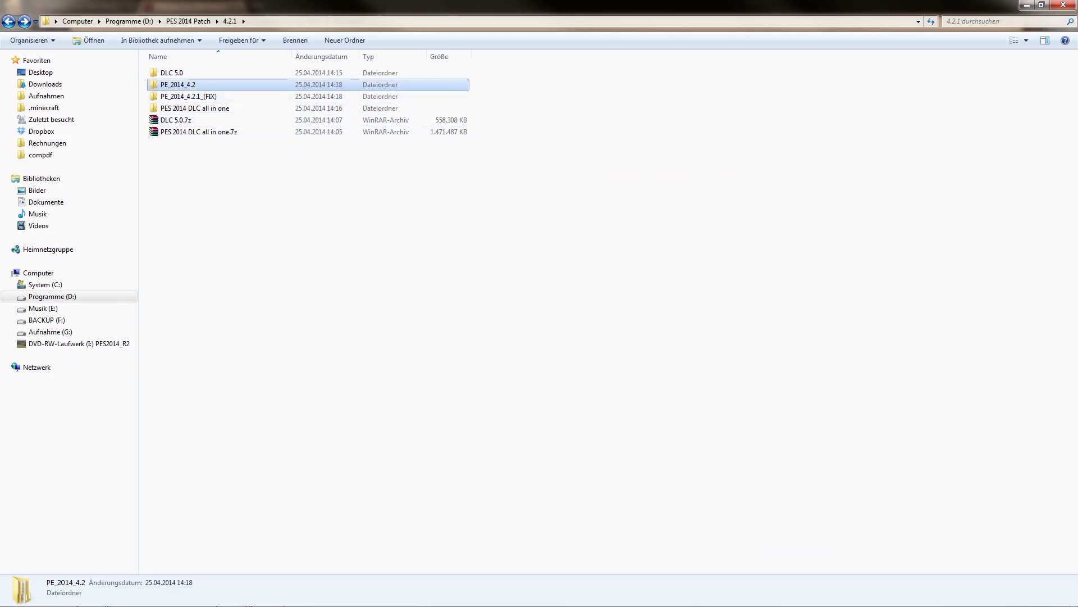
double_click(200, 85)
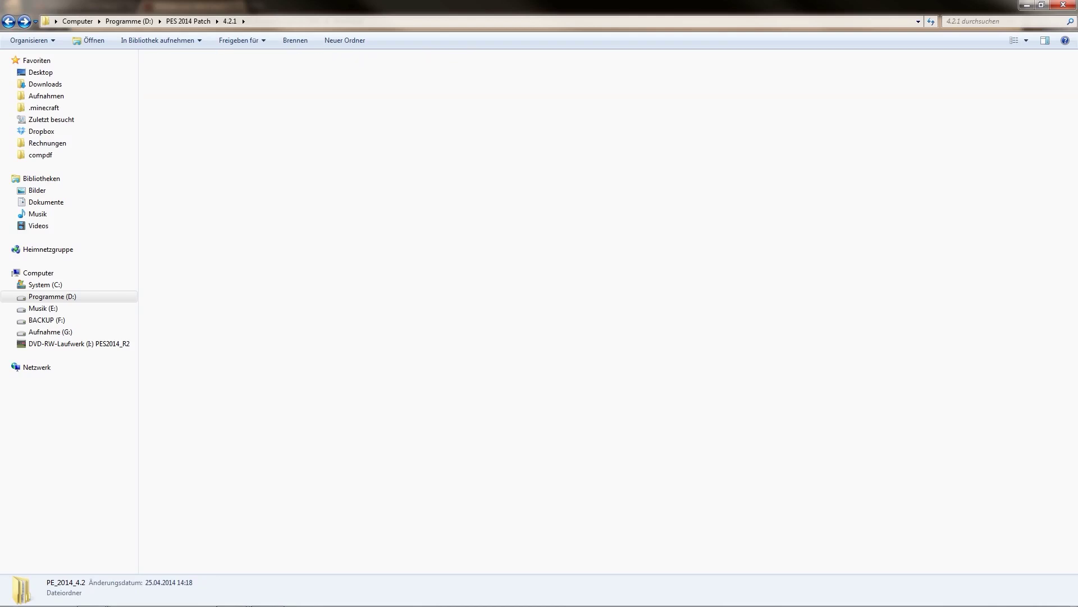
double_click(200, 73)
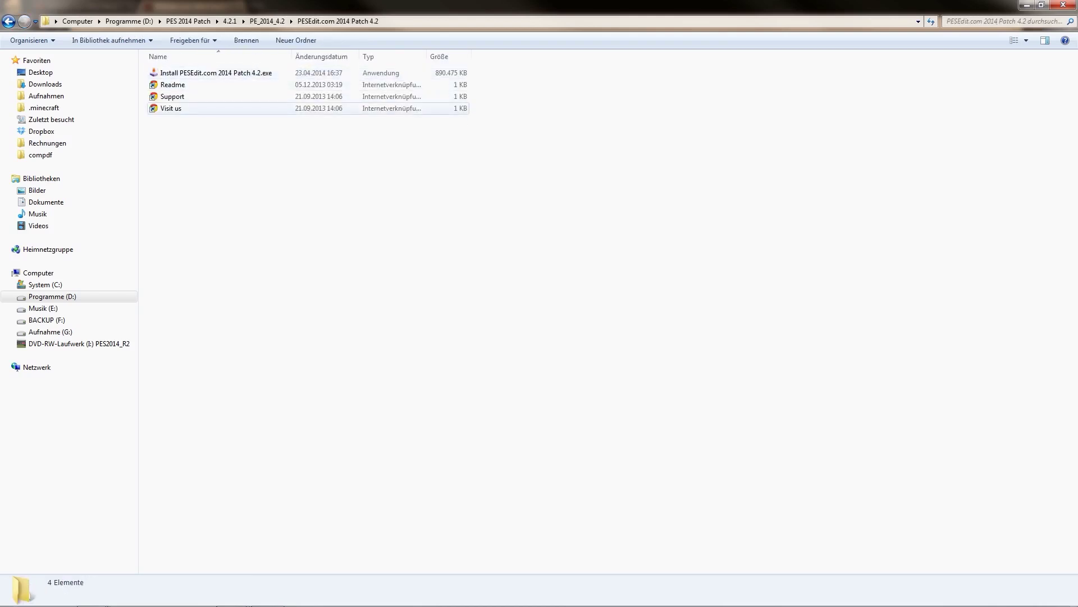
Step: Widen the Name column and launch Install PESEdit.com 2014 Patch 4.2.exe
key("Down")
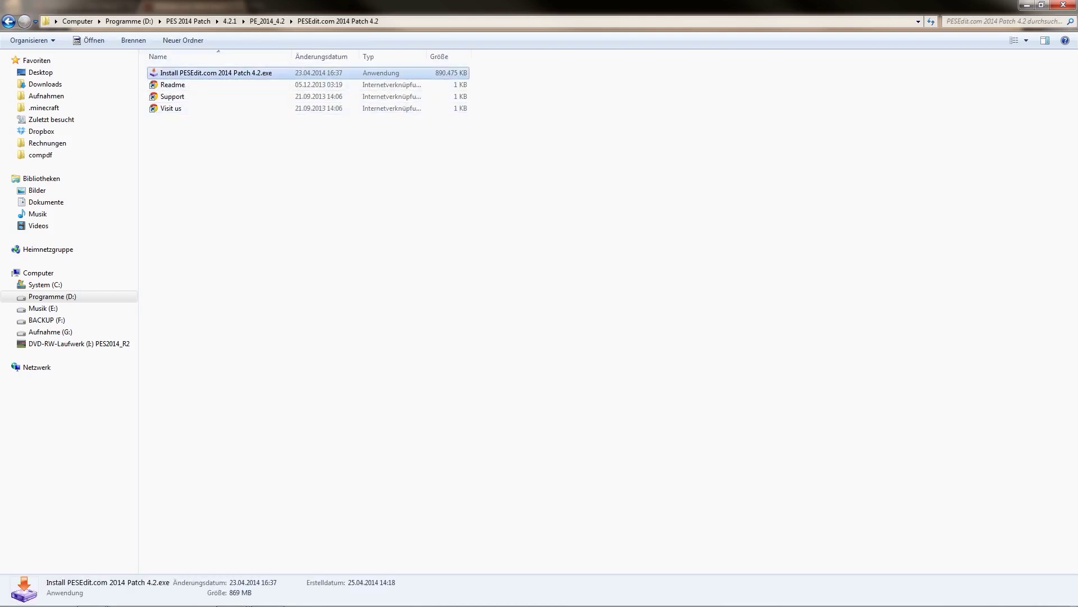
left_click_drag(297, 57, 353, 57)
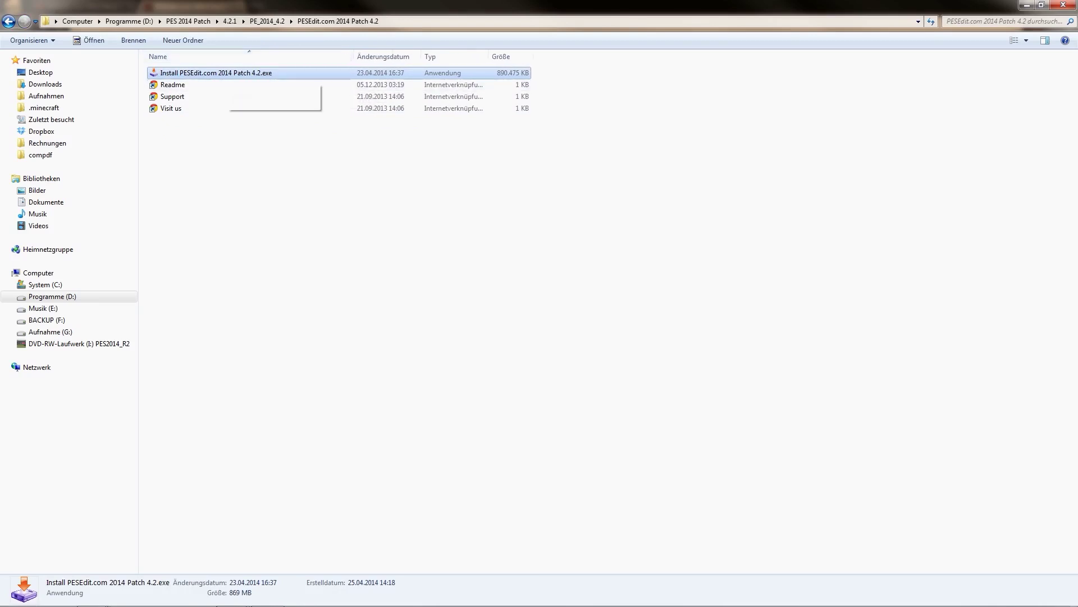
left_click(229, 73)
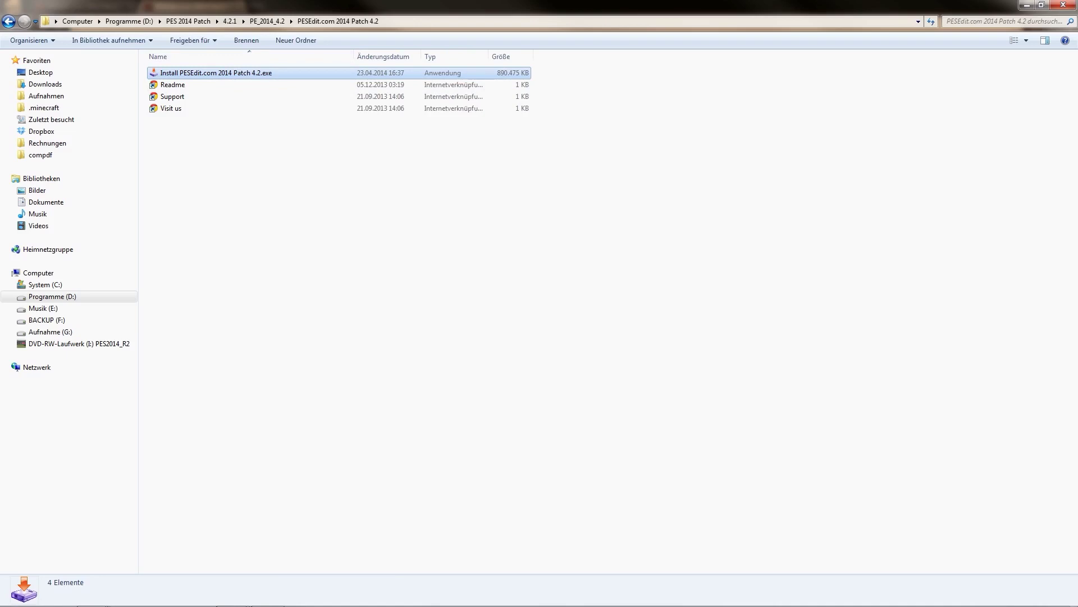
right_click(193, 73)
left_click(252, 94)
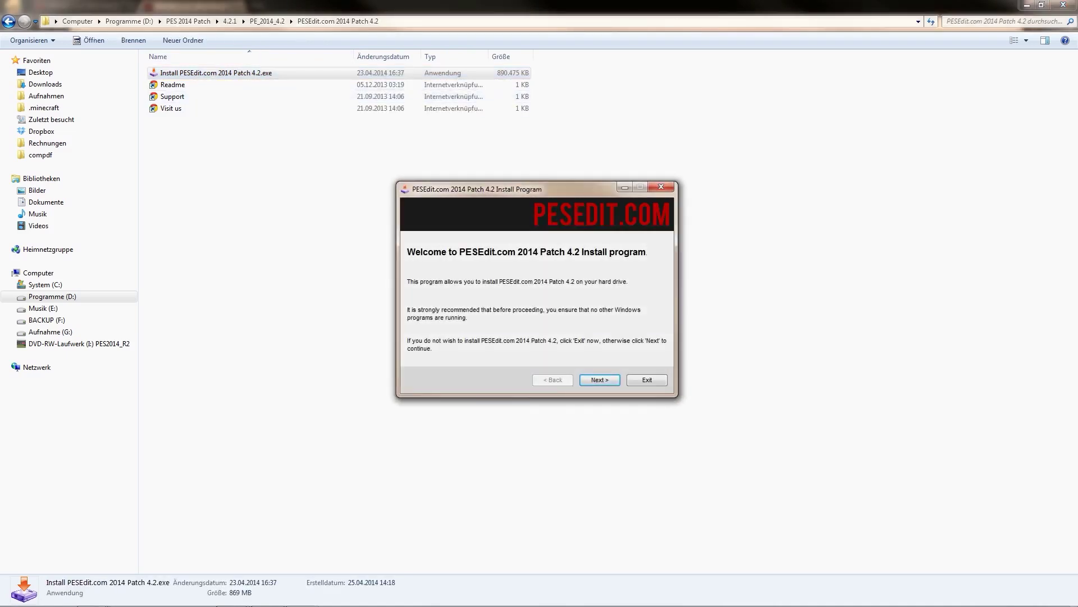
Step: Install PESEdit.com 2014 Patch 4.2 into the D:\Spiele\PES 2014 directory
left_click_drag(554, 189, 474, 189)
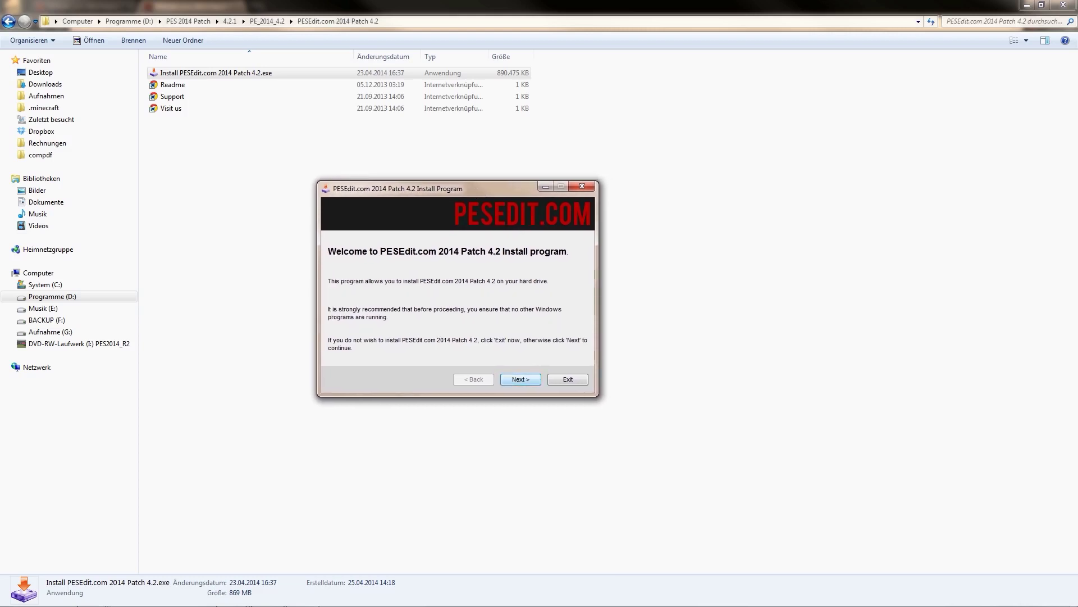
key("Return")
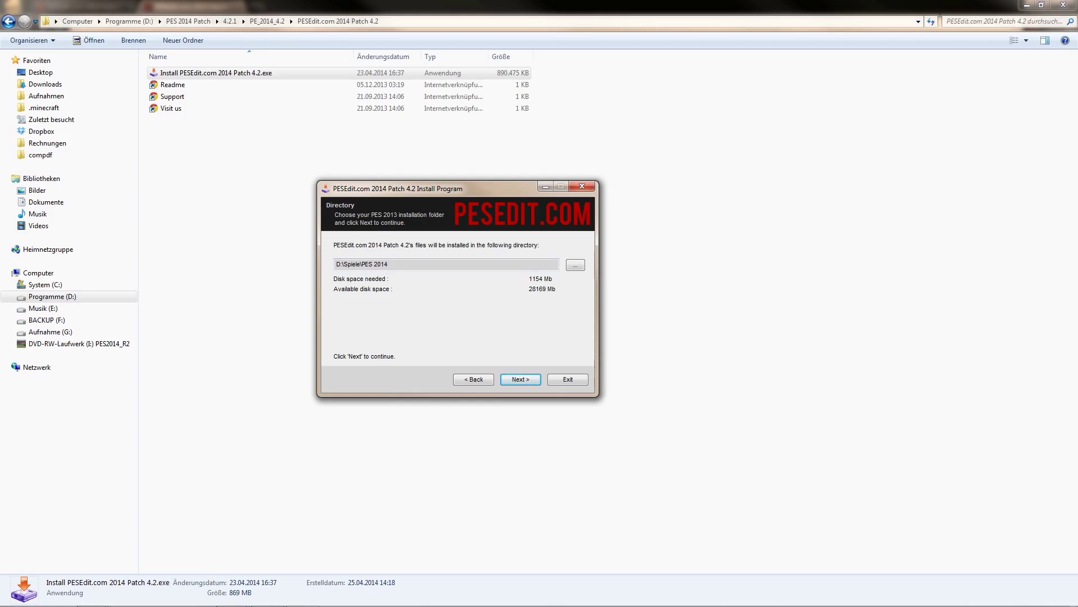
key("Return")
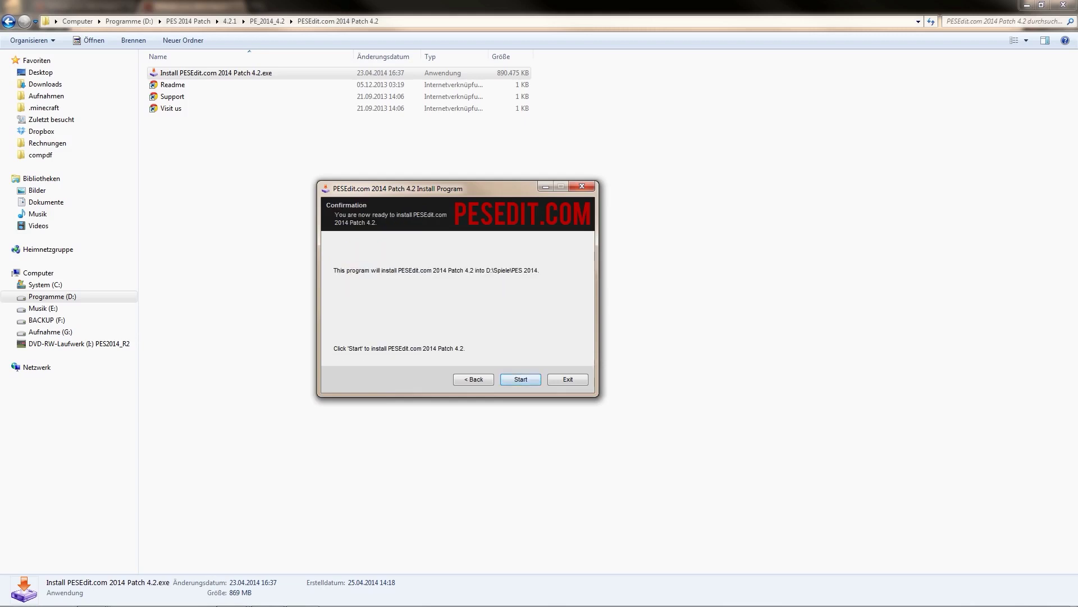
key("Return")
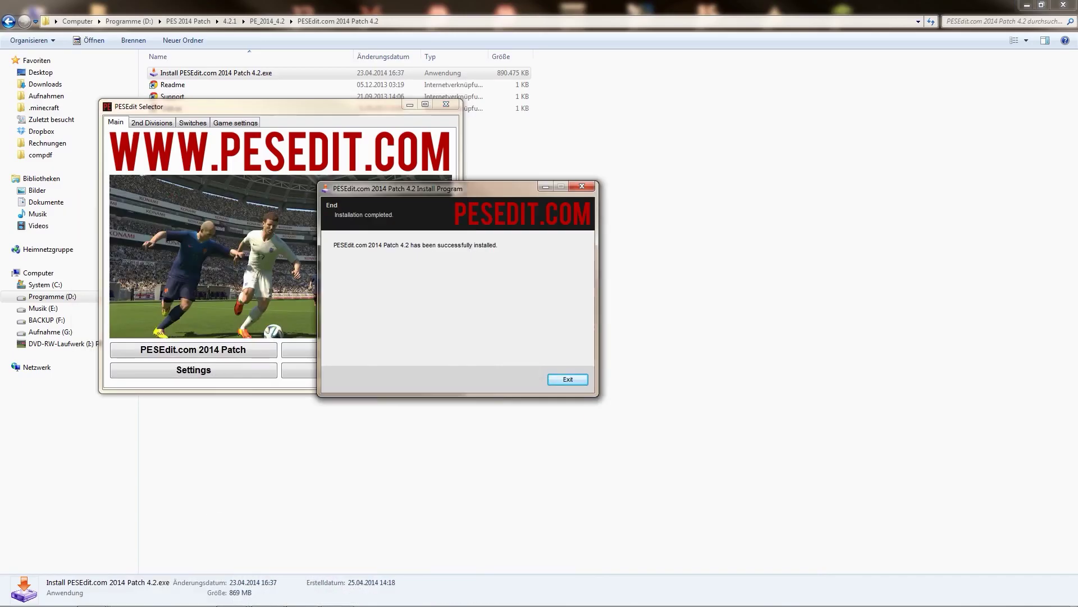
Step: Close the PESEdit Selector window and exit the Patch 4.2 install program
left_click_drag(466, 188, 559, 185)
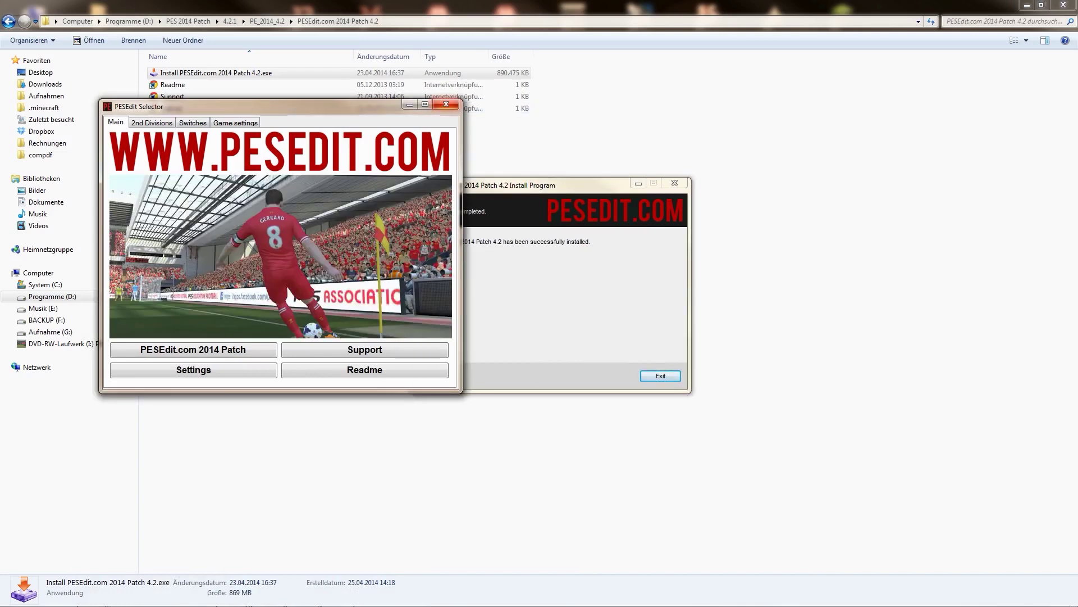
left_click(446, 104)
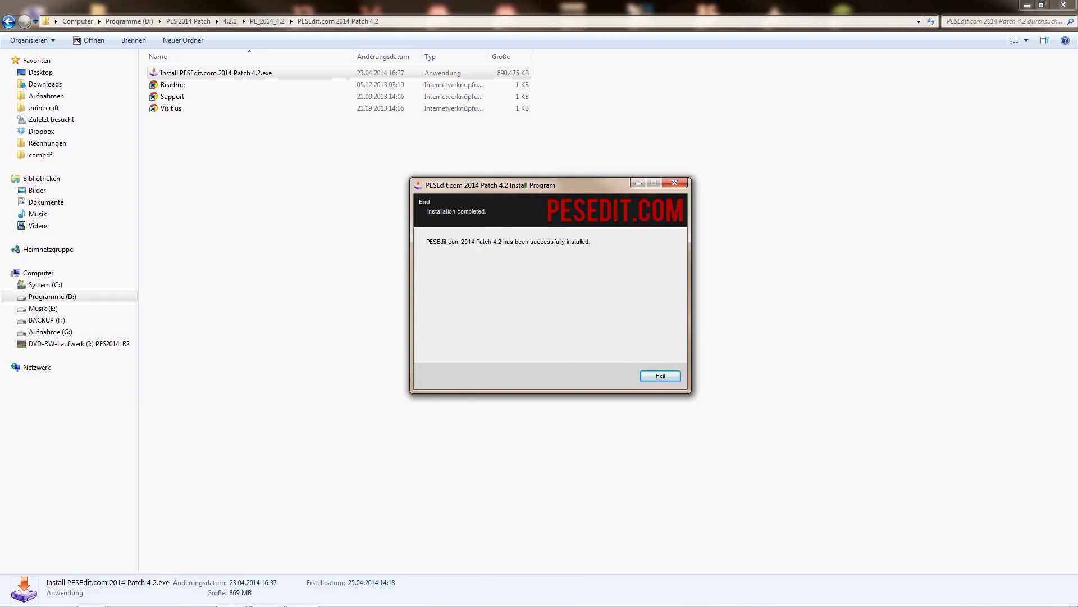
left_click(660, 376)
Step: Switch to Google Chrome, close the PESEdit Blog page and minimize the browser to return to the patch folder
left_click(232, 595)
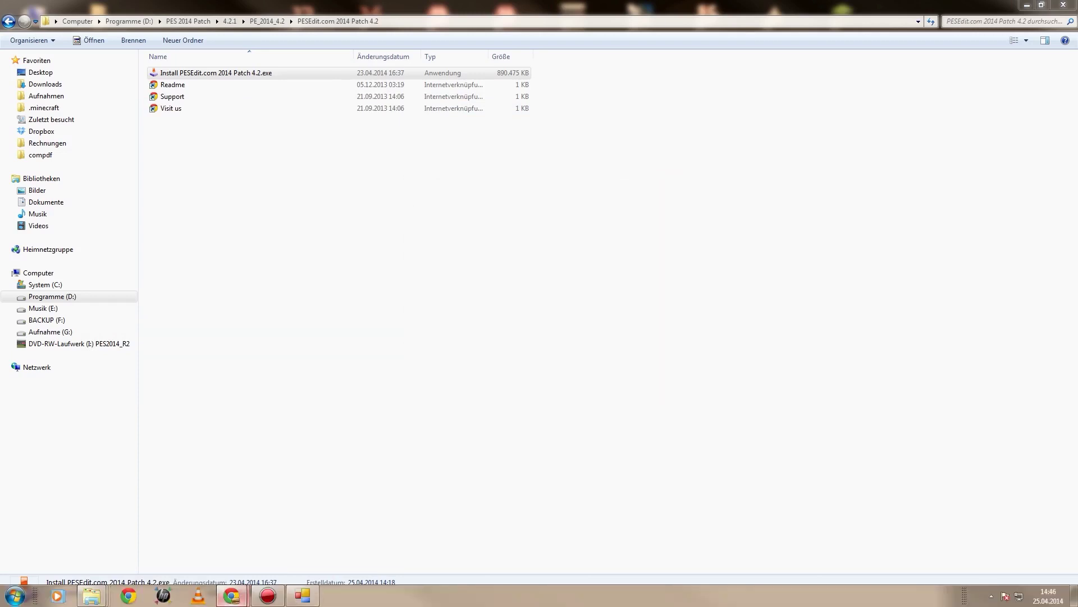
left_click(292, 536)
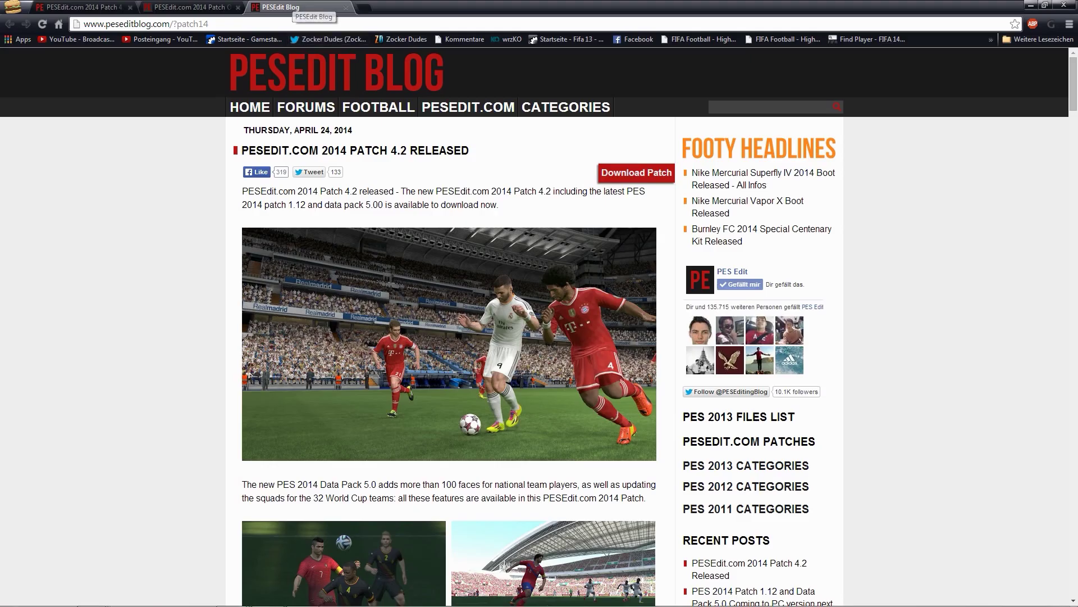
left_click(345, 7)
left_click(1029, 5)
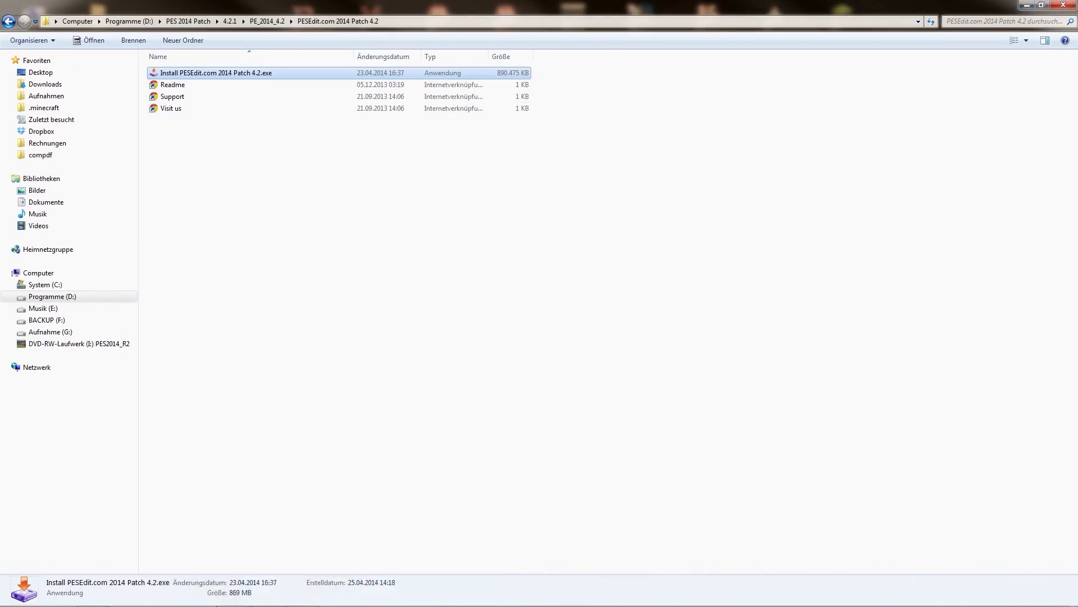
Step: Go back to the 4.2.1 folder and open PESEdit.com 2014 Patch 4.2.1 (FIX) inside PE_2014_4.2.1_(FIX)
key("BackSpace")
key("BackSpace")
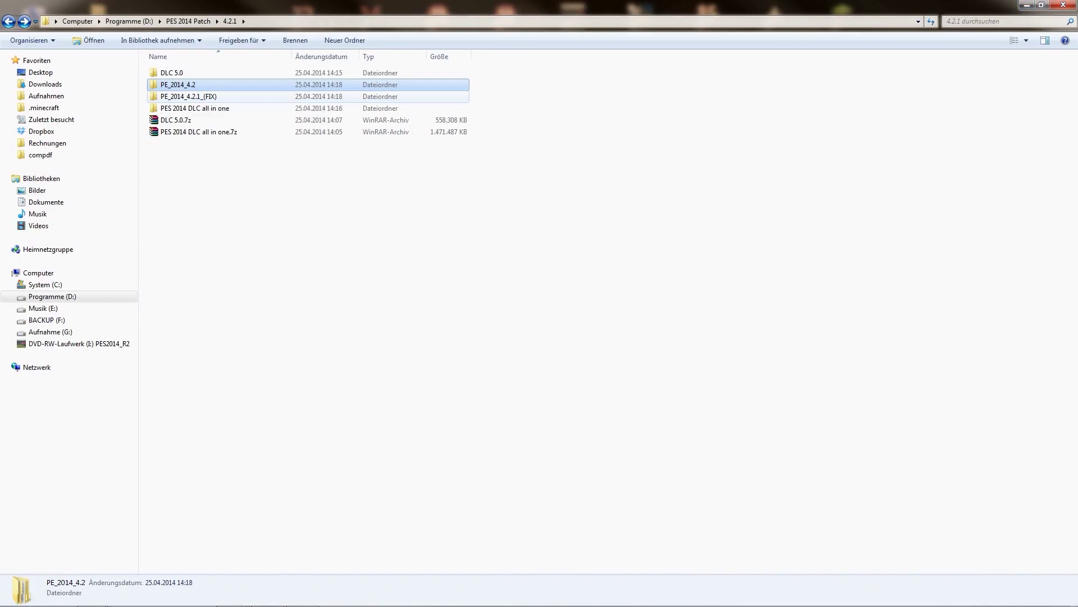
double_click(188, 96)
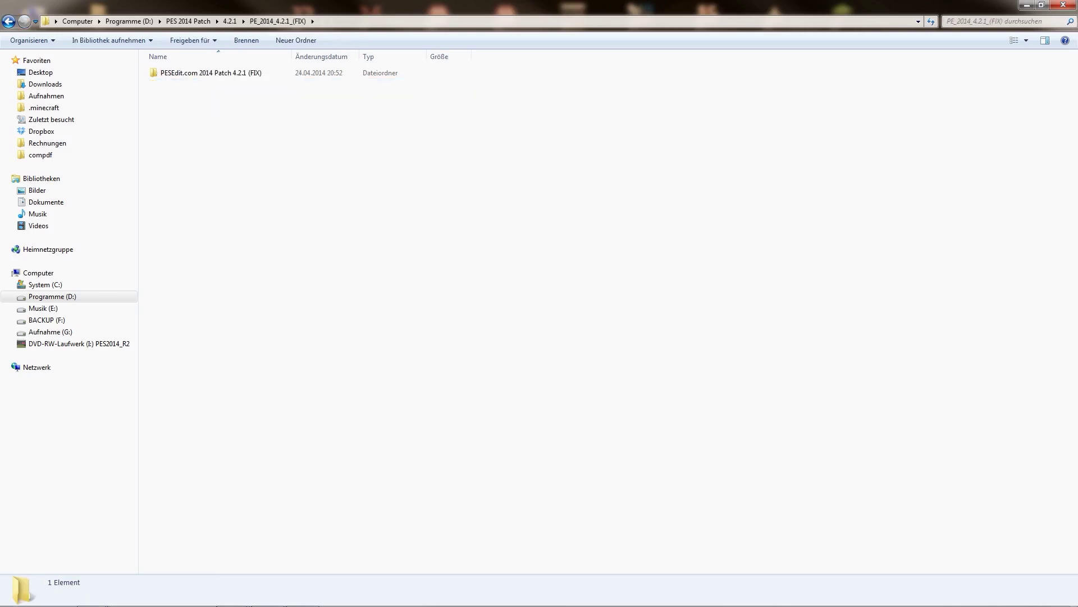
double_click(188, 72)
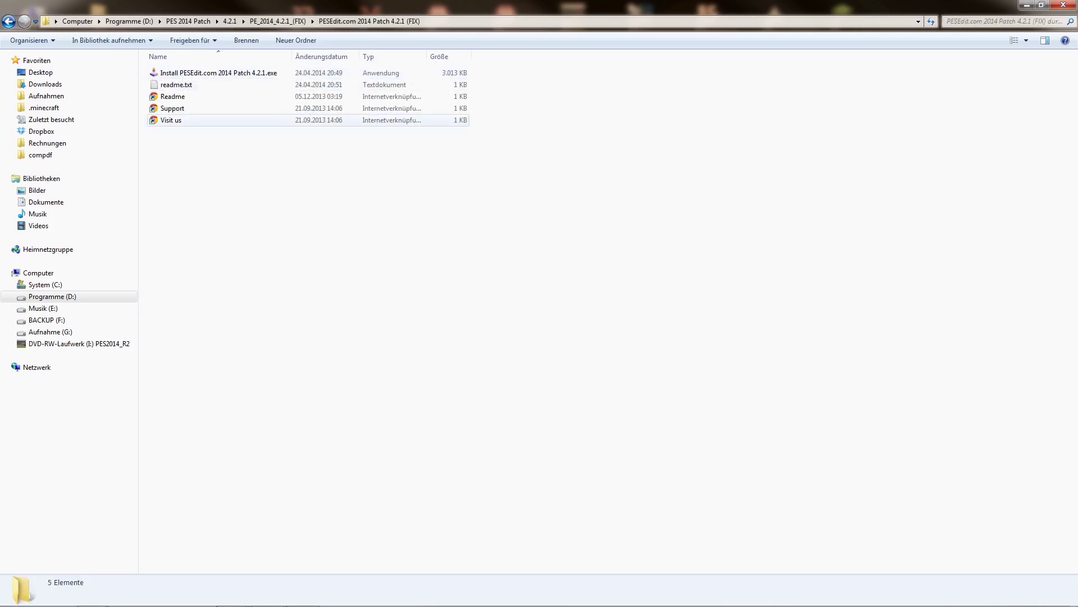
Step: Run Install PESEdit.com 2014 Patch 4.2.1.exe as administrator
left_click(219, 72)
double_click(218, 72)
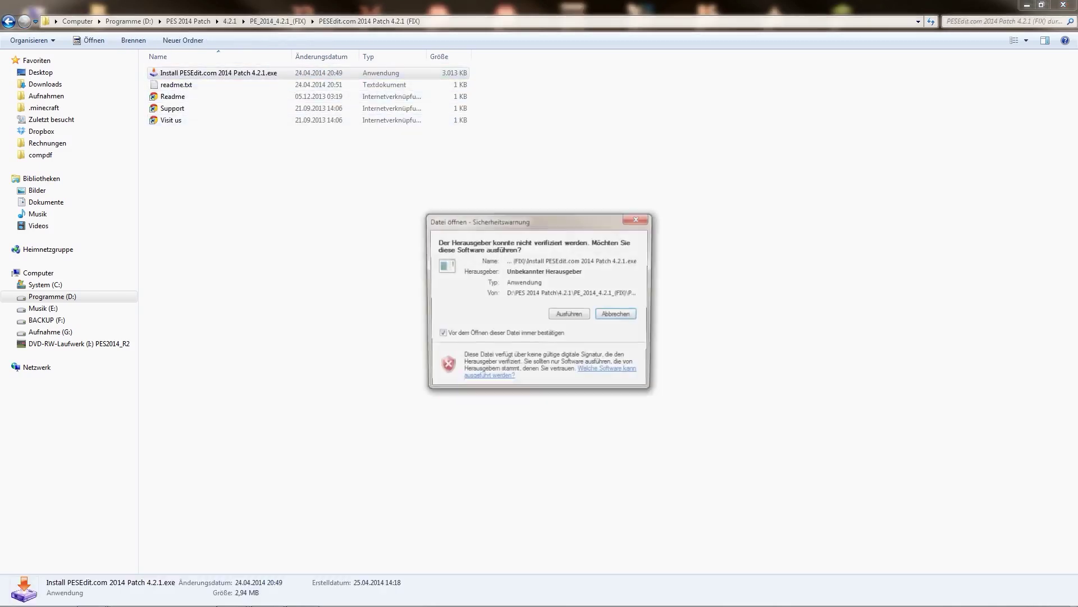
key("Return")
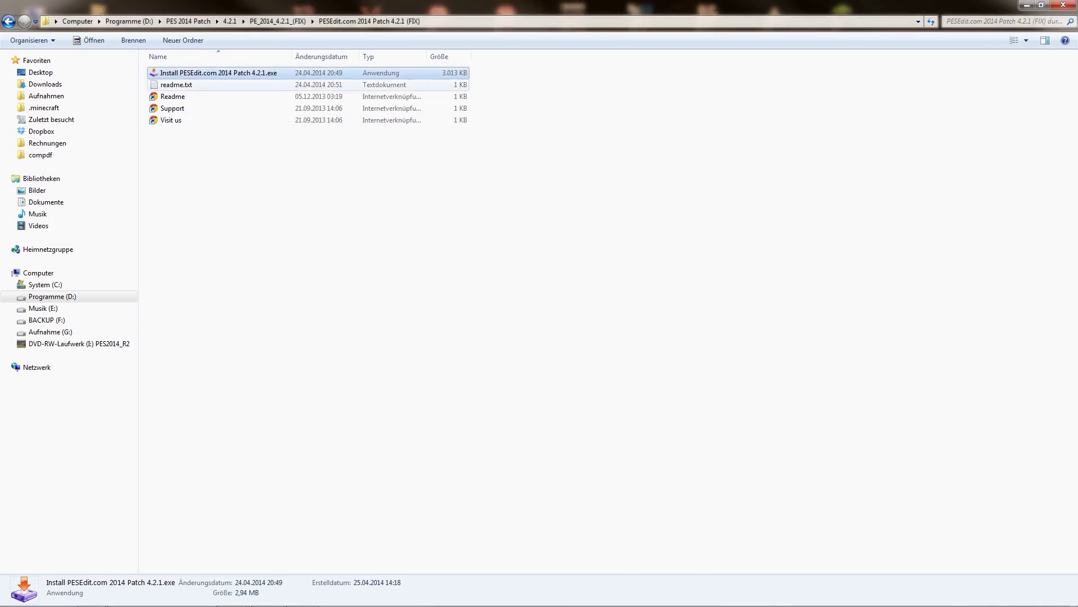
key("shift+F10")
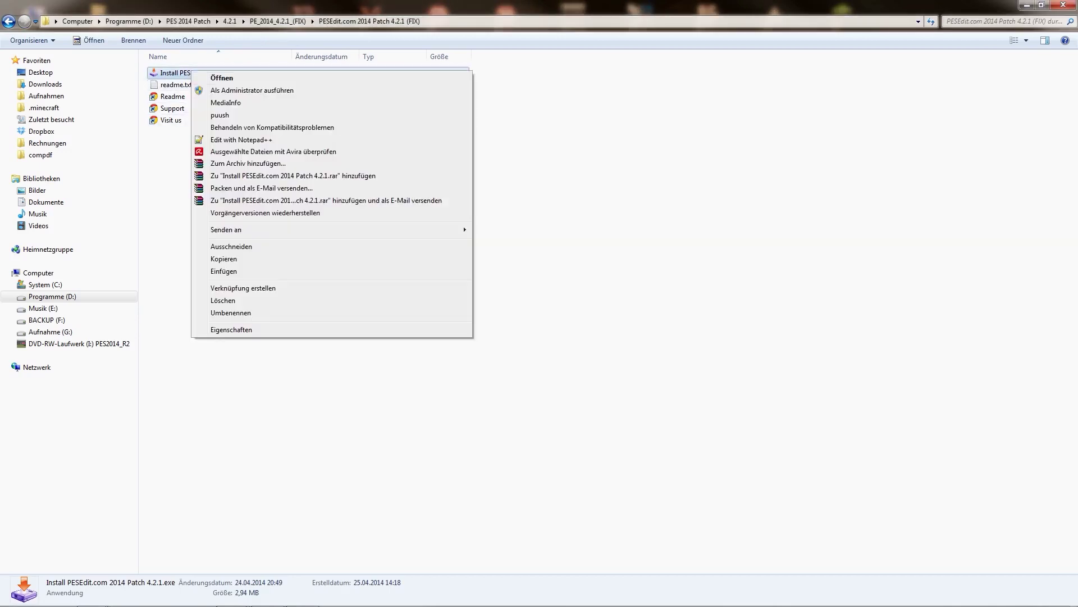
left_click(252, 90)
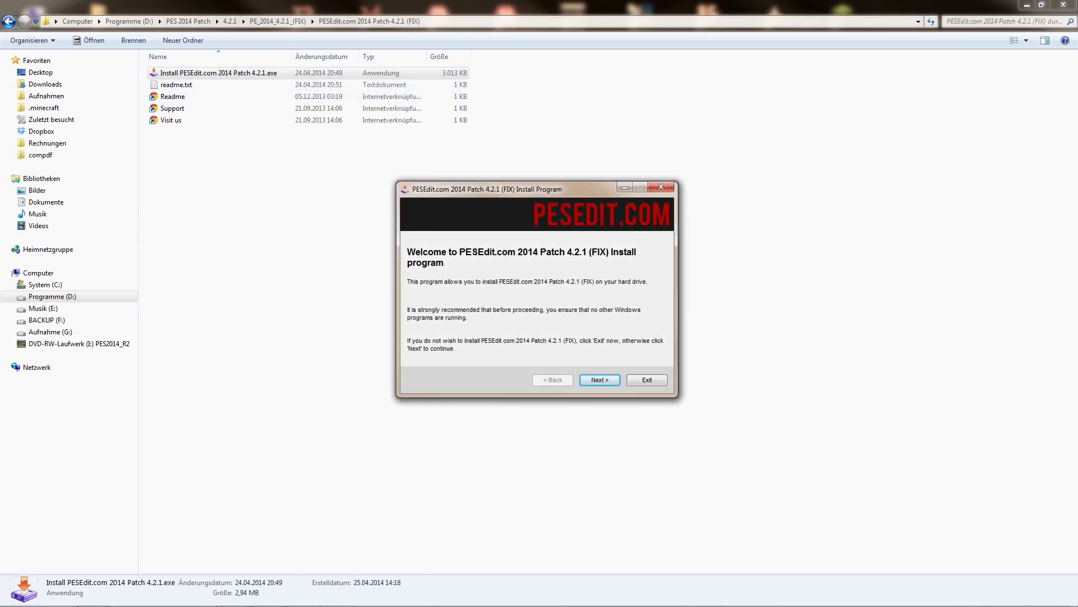
Step: Install PESEdit.com 2014 Patch 4.2.1 (FIX) into the D:\Spiele\PES 2014 directory
key("Return")
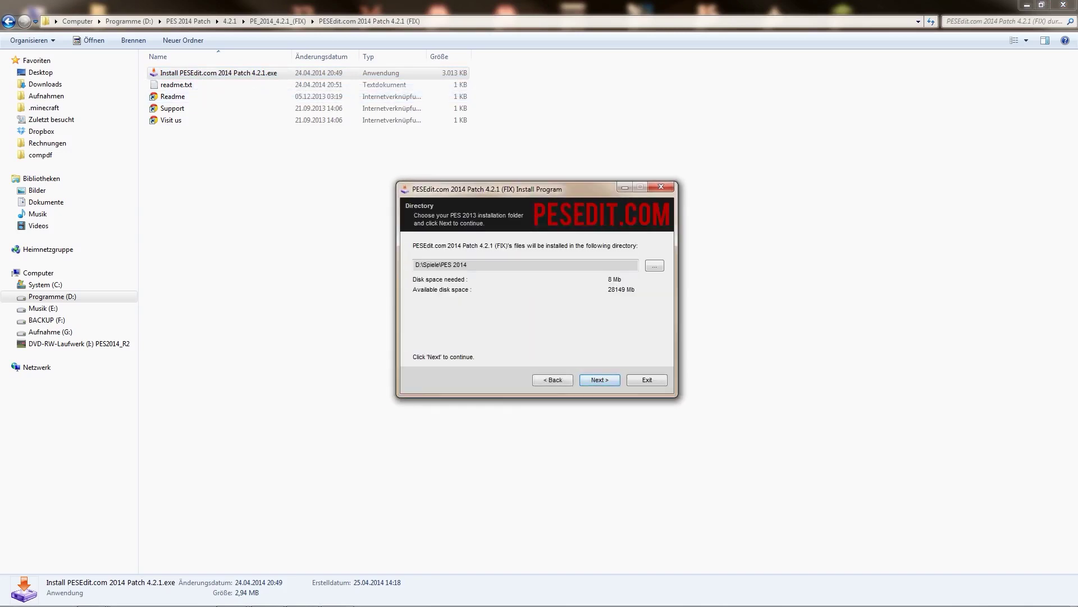
key("Return")
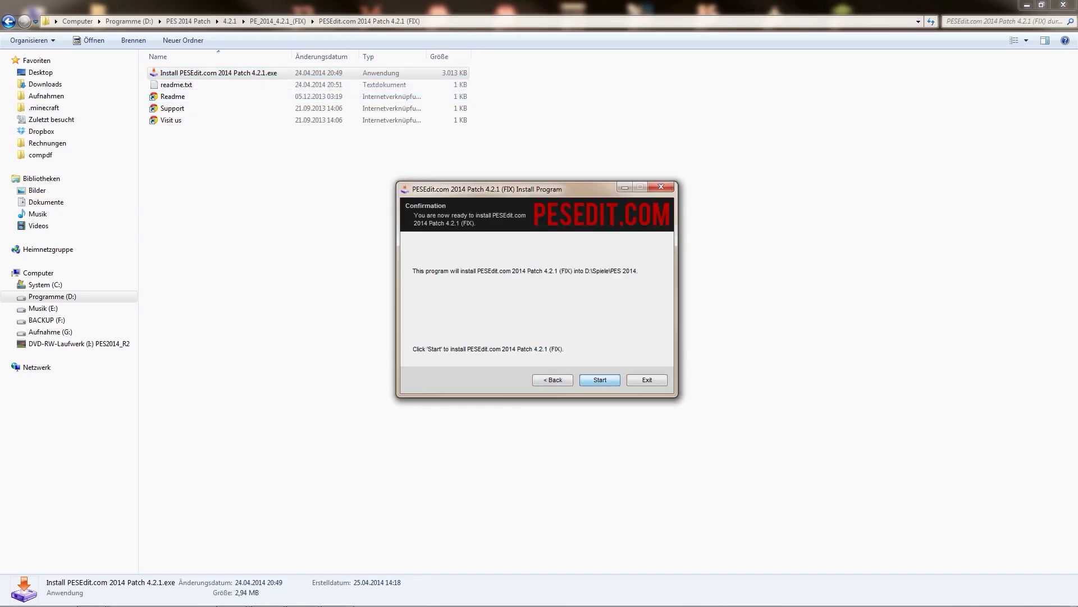
key("Return")
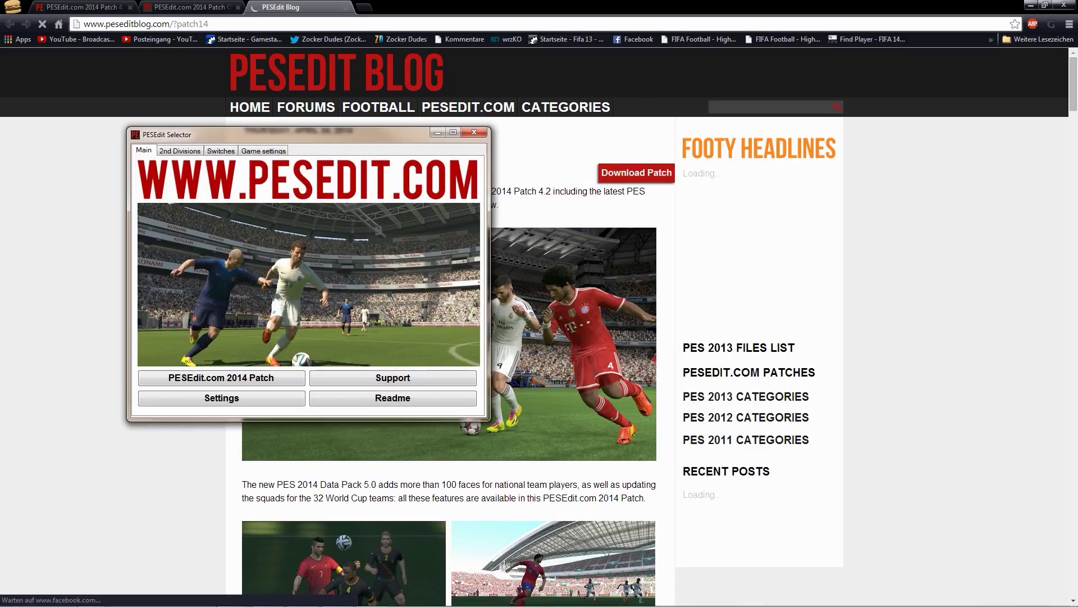
Step: Close the PESEdit Selector window and the PESEdit Blog page, and exit the Patch 4.2.1 (FIX) install program
left_click(474, 132)
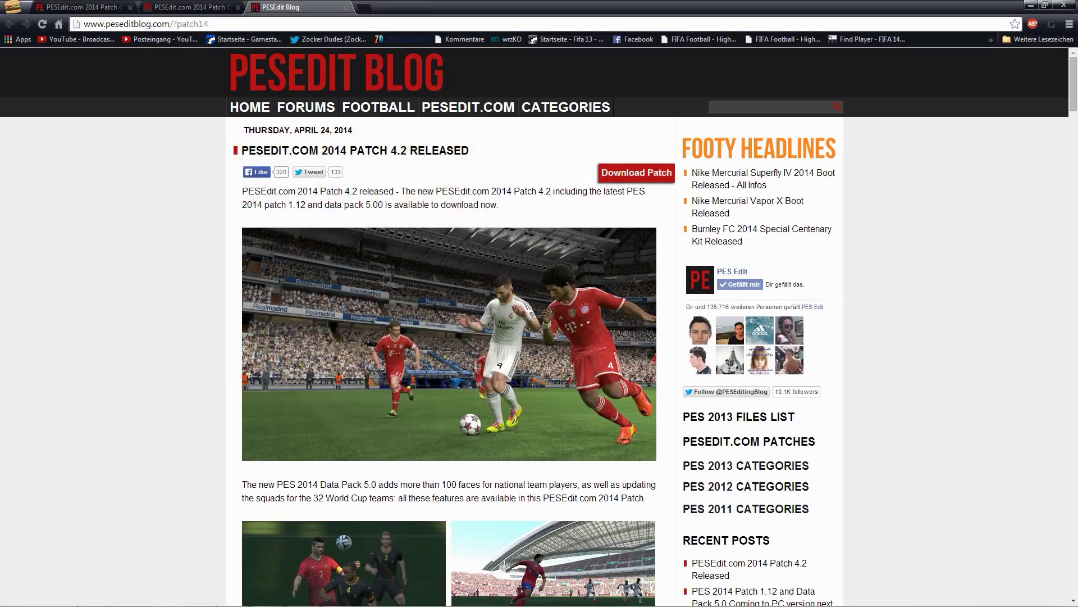
left_click(346, 8)
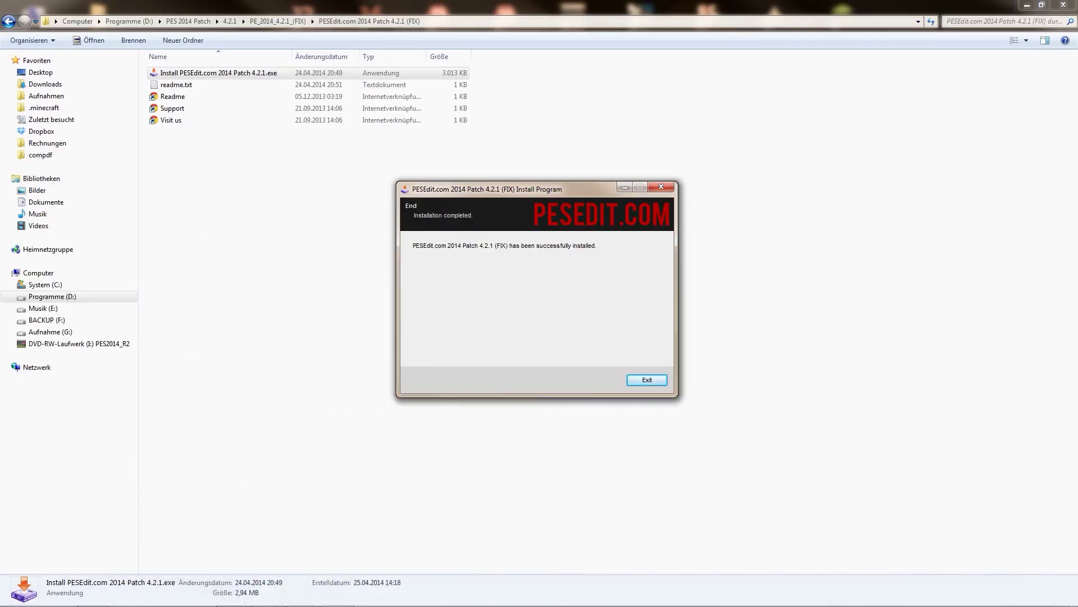
key("Return")
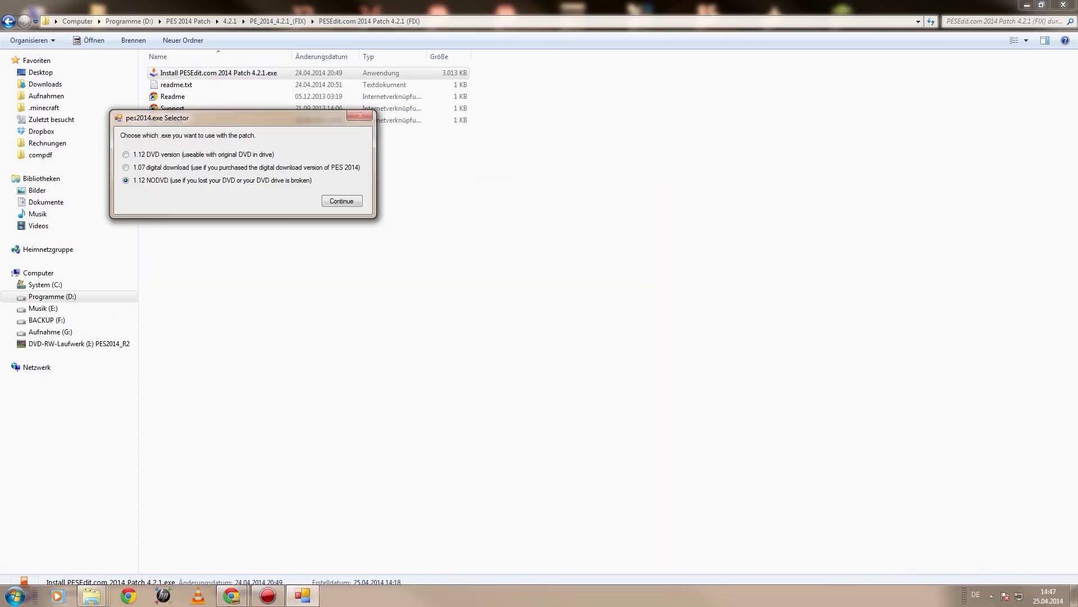
Step: Continue with the 1.12 NODVD option in the pes2014.exe Selector and acknowledge the configuration switch
left_click_drag(203, 119, 368, 189)
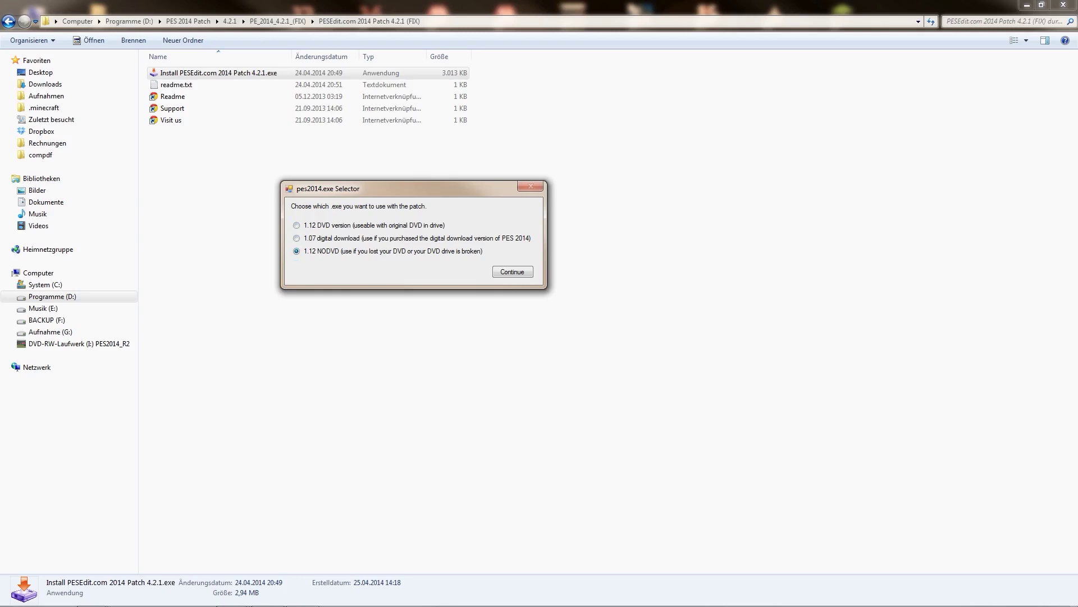
left_click(511, 272)
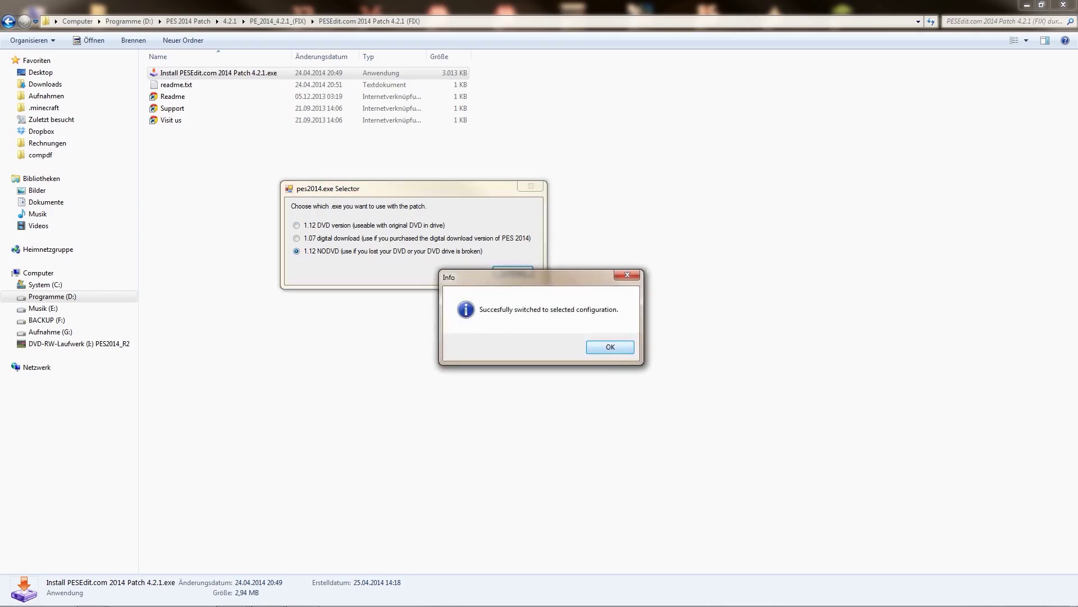
key("Return")
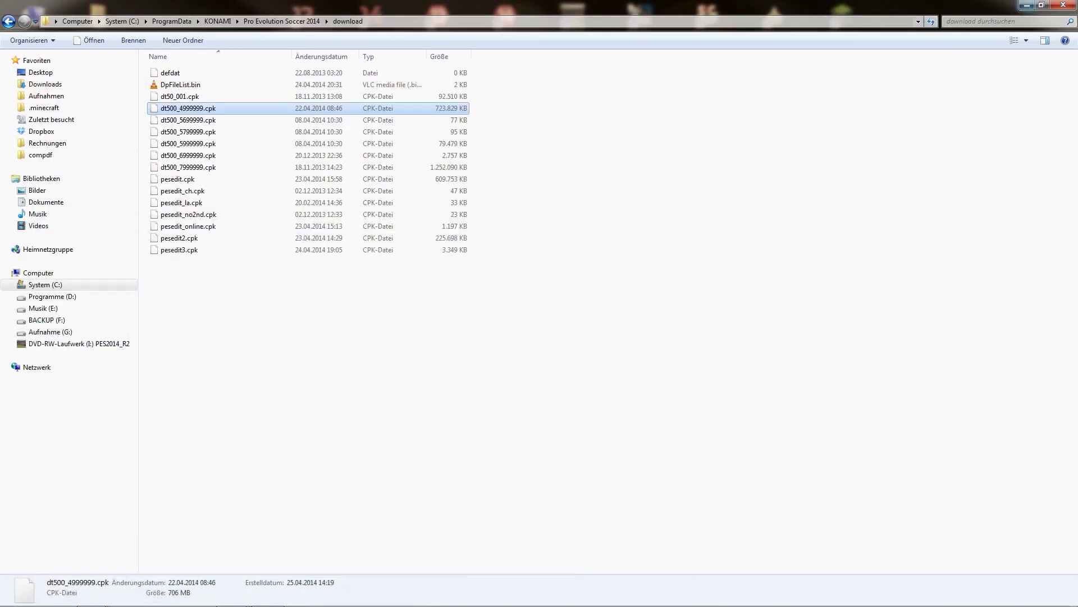
Step: Minimize the download folder, switch to Google Chrome to review the patch page's Install instructions, and return to the desktop
left_click(1026, 4)
left_click(231, 595)
left_click(295, 533)
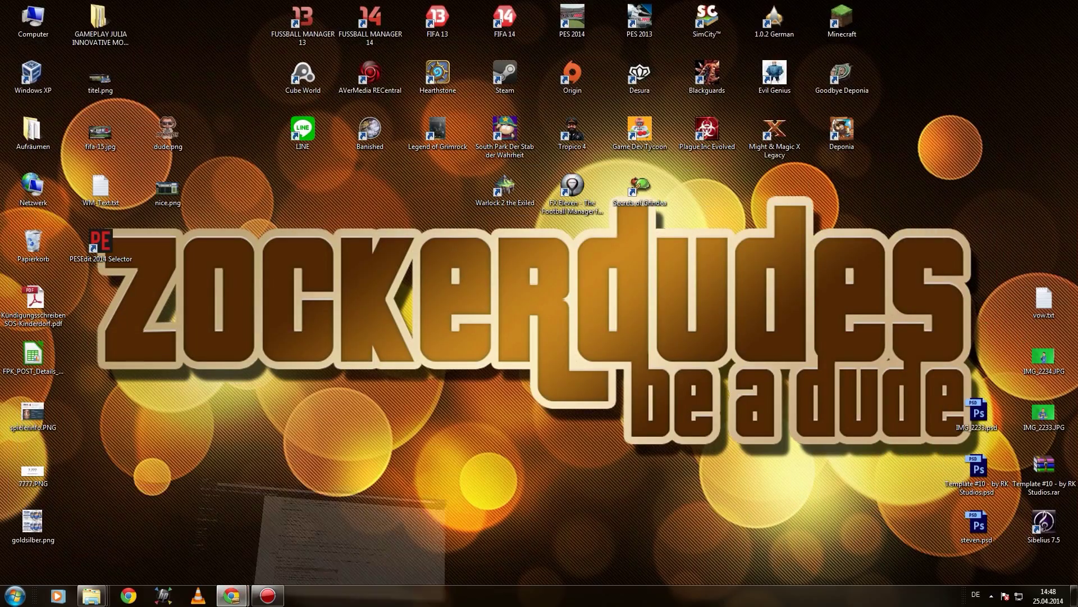
left_click(232, 595)
scroll(566, 334, "down", 3)
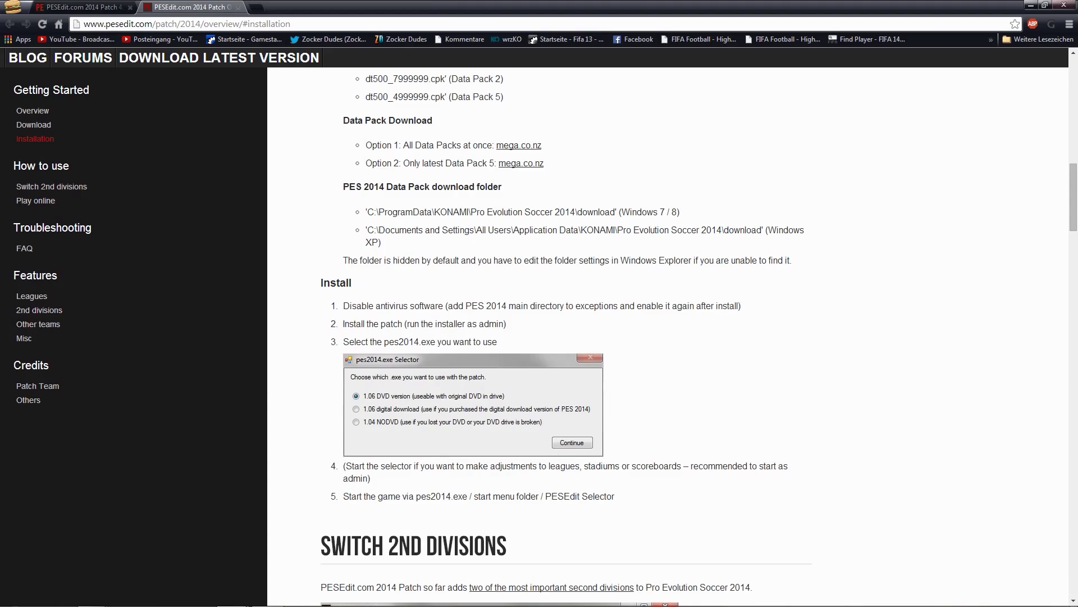
left_click(1030, 5)
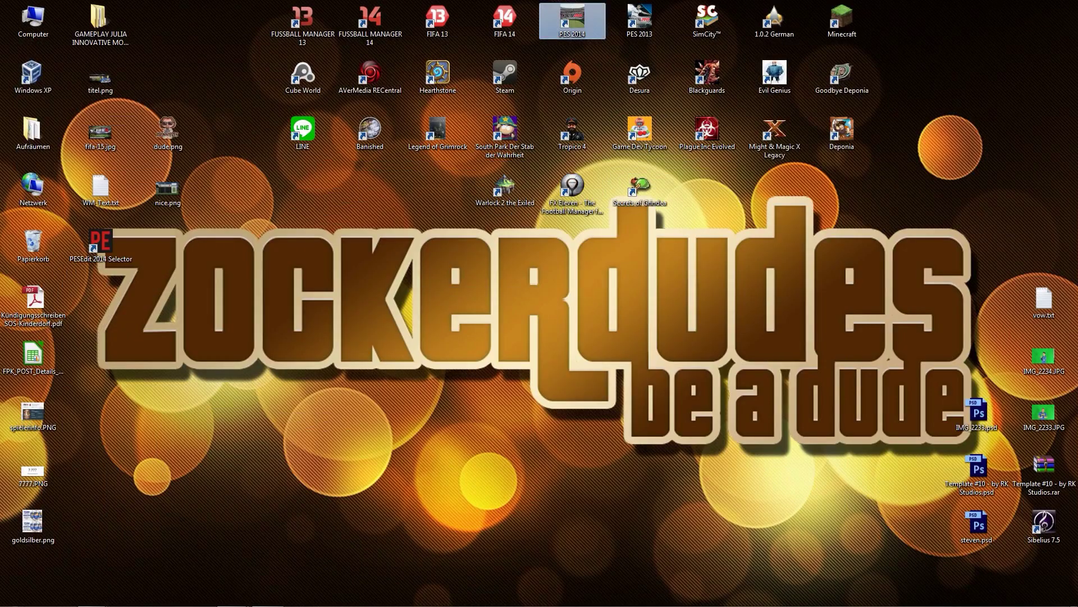
Step: Launch PES 2014 and set up a Freundschaftsspiel with Vereins-/Nationalmannschaften, keeping the controller on the Heim side
double_click(573, 19)
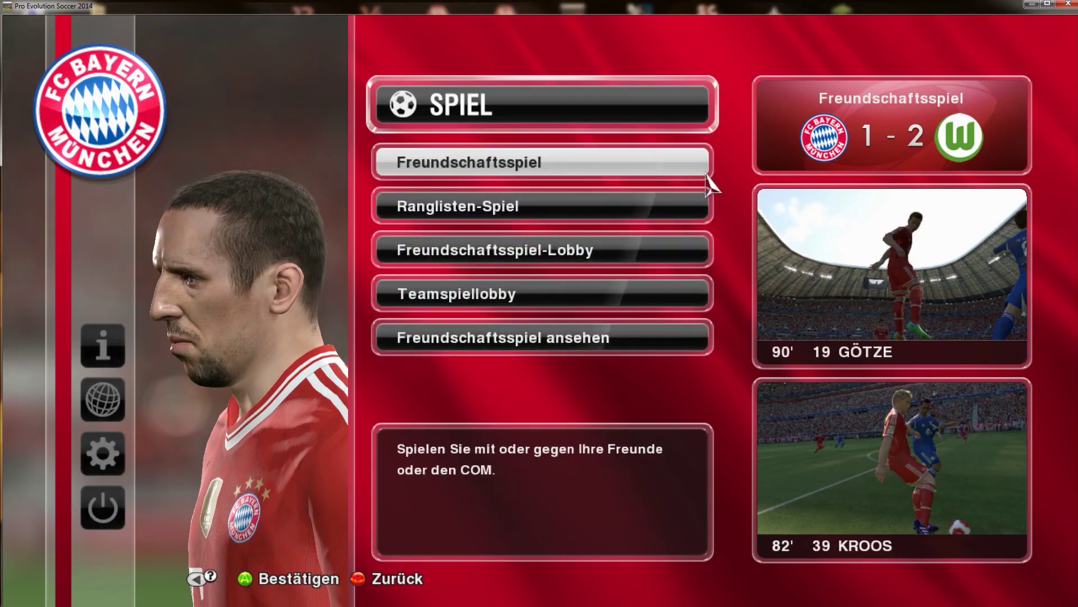
left_click(706, 172)
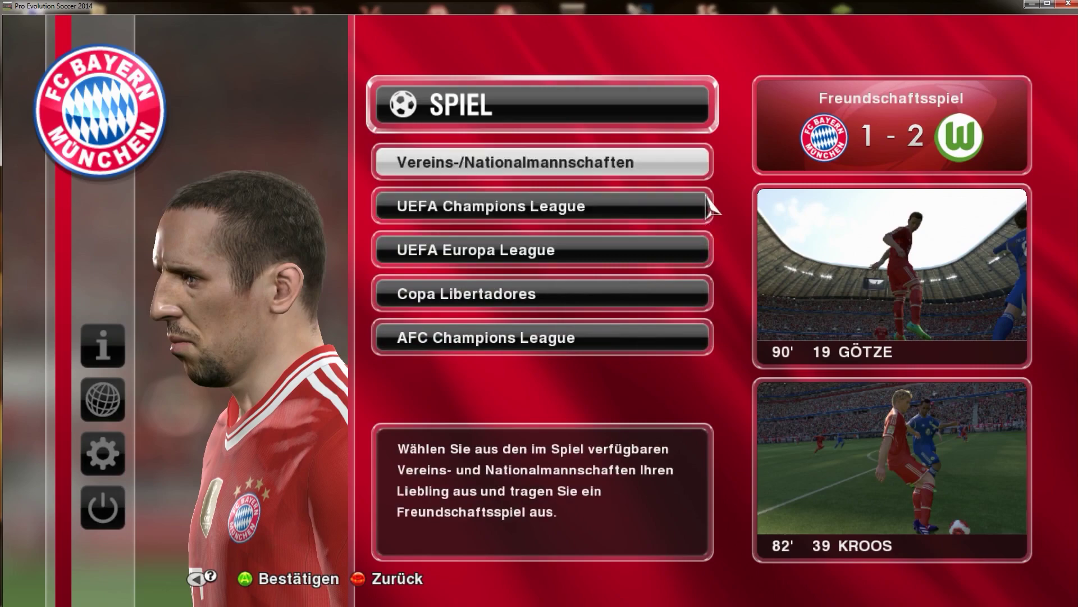
left_click(707, 173)
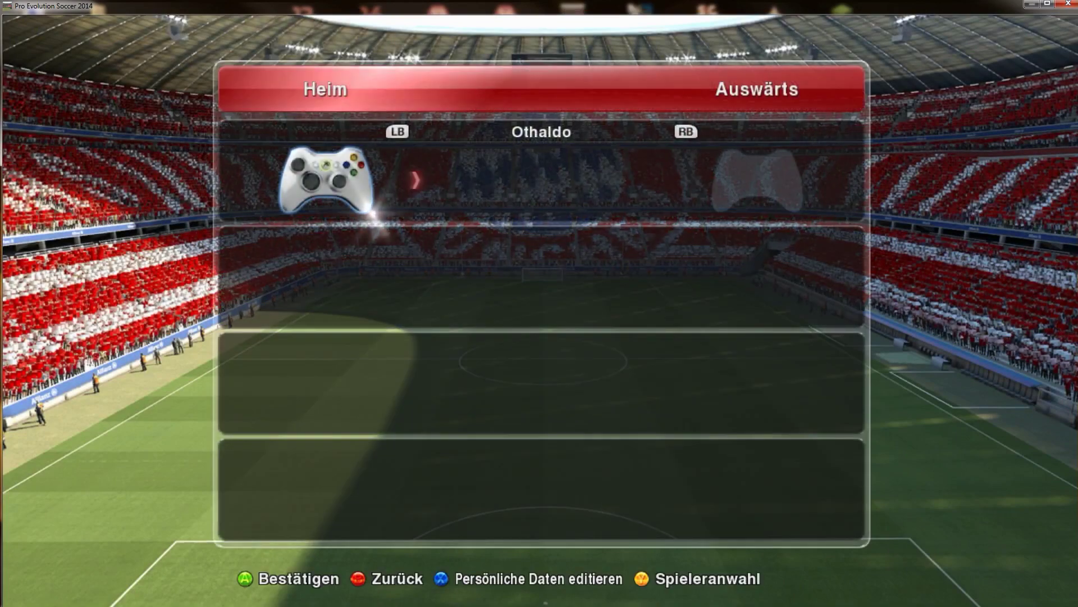
left_click(375, 224)
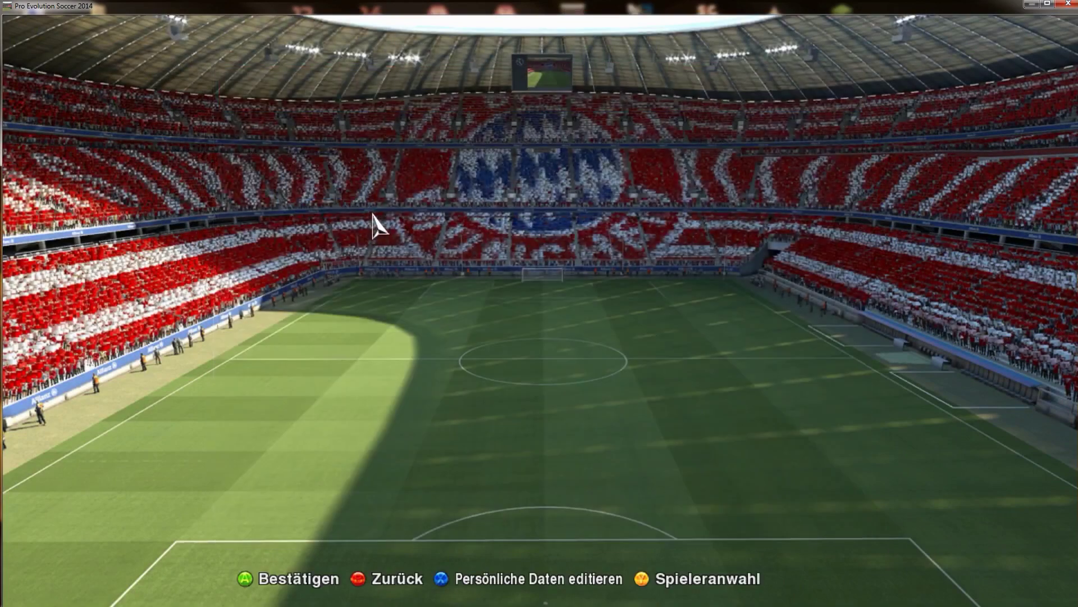
Step: Choose BRASILIEN from the Südamerika group as the home team
key("Down")
key("Down")
key("Down")
key("Down")
key("Down")
key("Down")
key("Down")
key("Down")
key("Down")
key("Down")
key("Down")
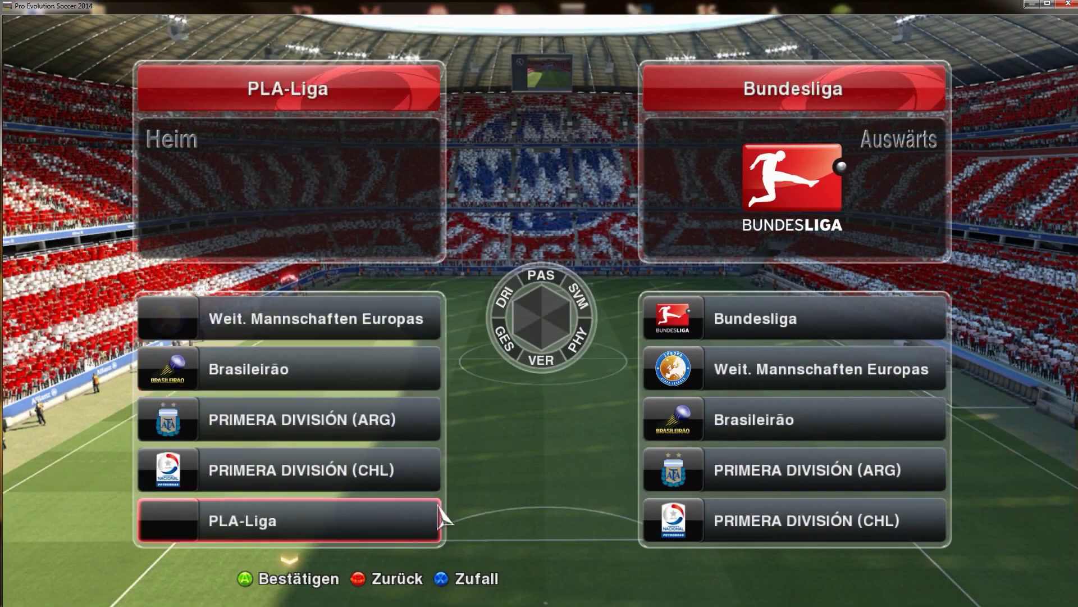
key("Down")
key("Down")
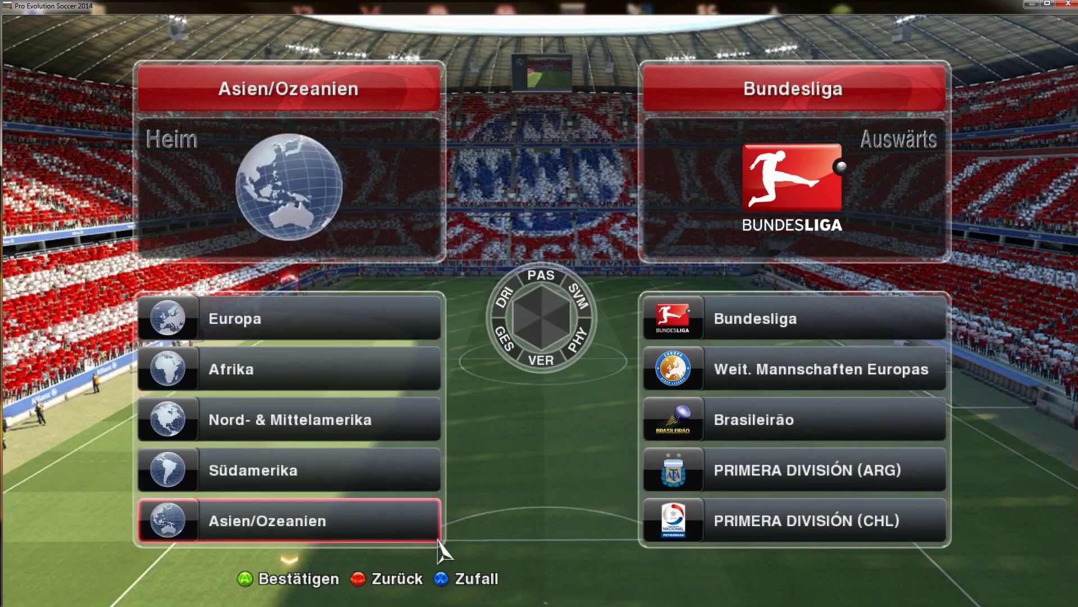
key("Up")
key("Return")
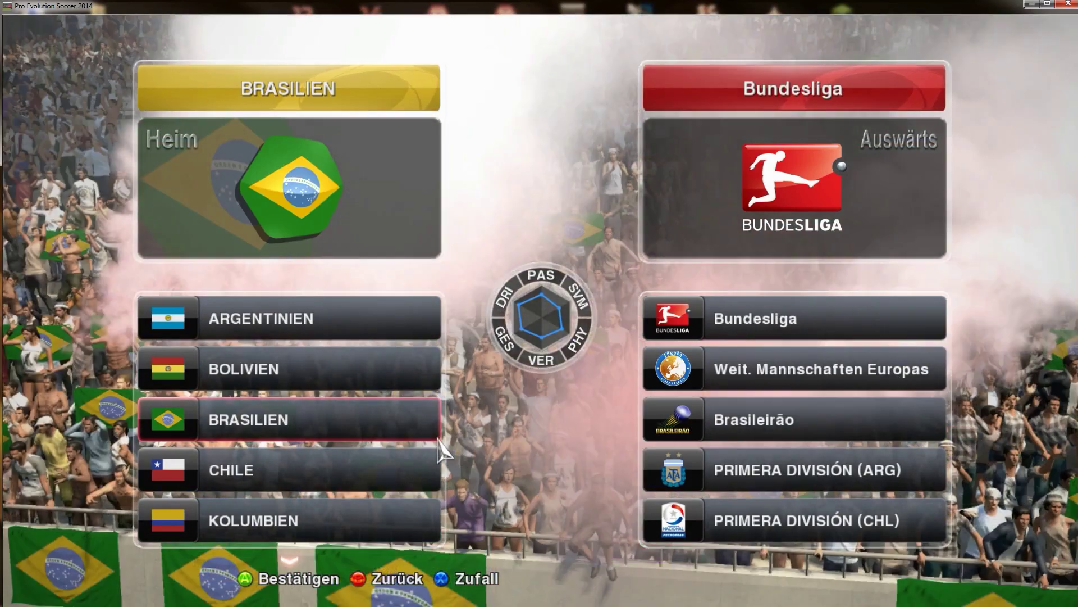
left_click(440, 440)
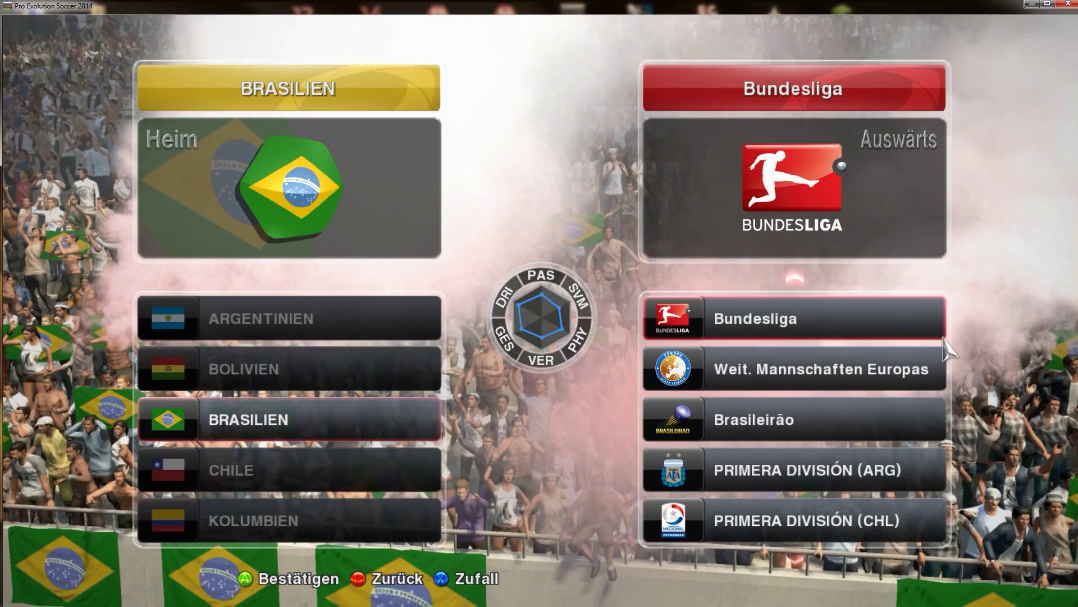
Step: Choose DEUTSCHLAND from the Europa group as the away team
scroll(949, 553, "down", 9)
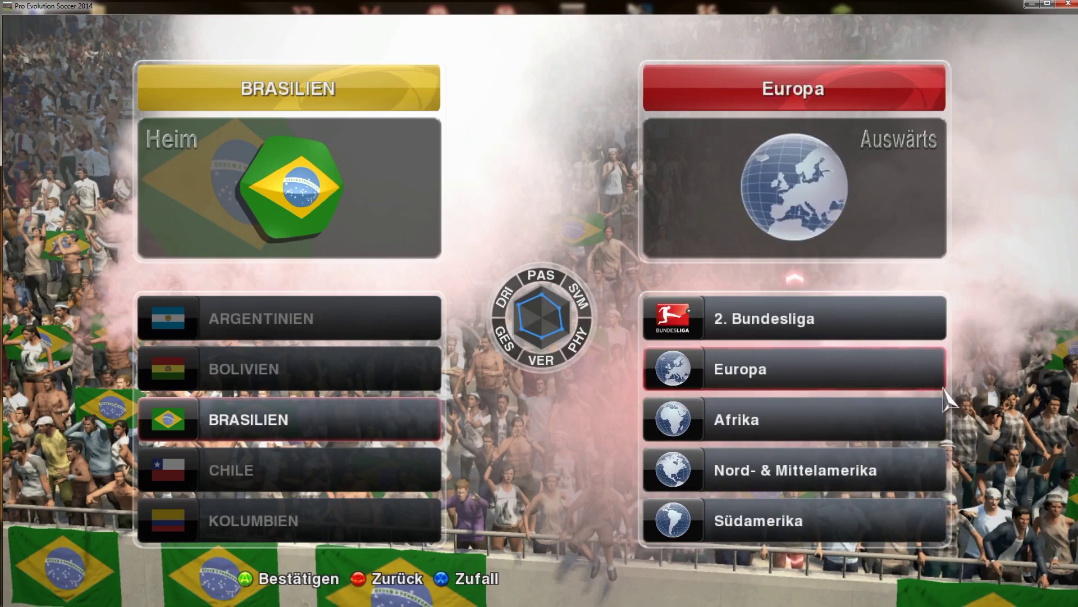
left_click(946, 369)
scroll(948, 399, "down", 7)
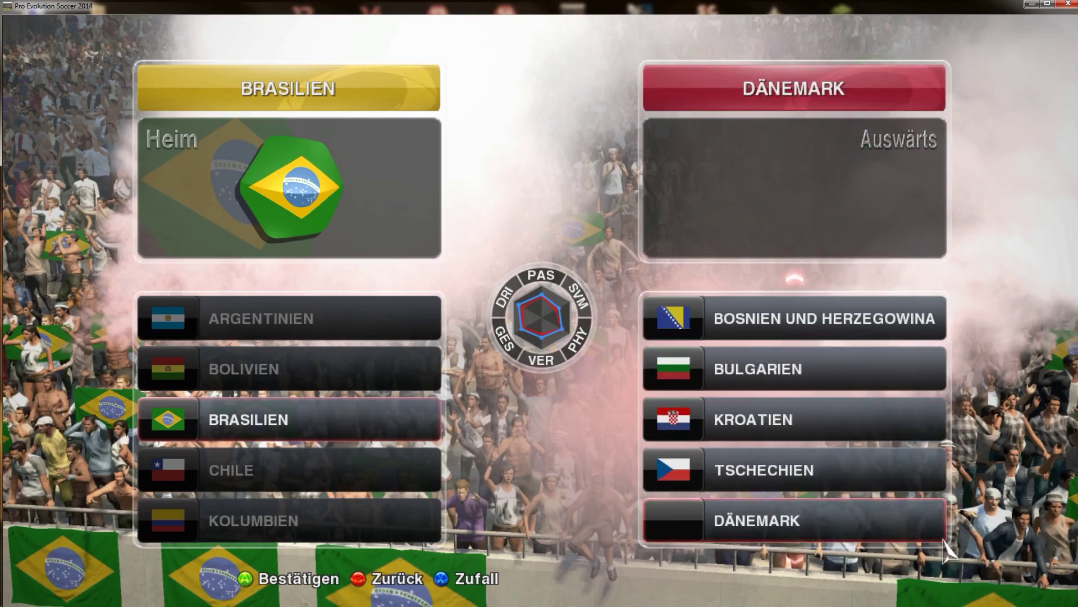
scroll(948, 552, "down", 2)
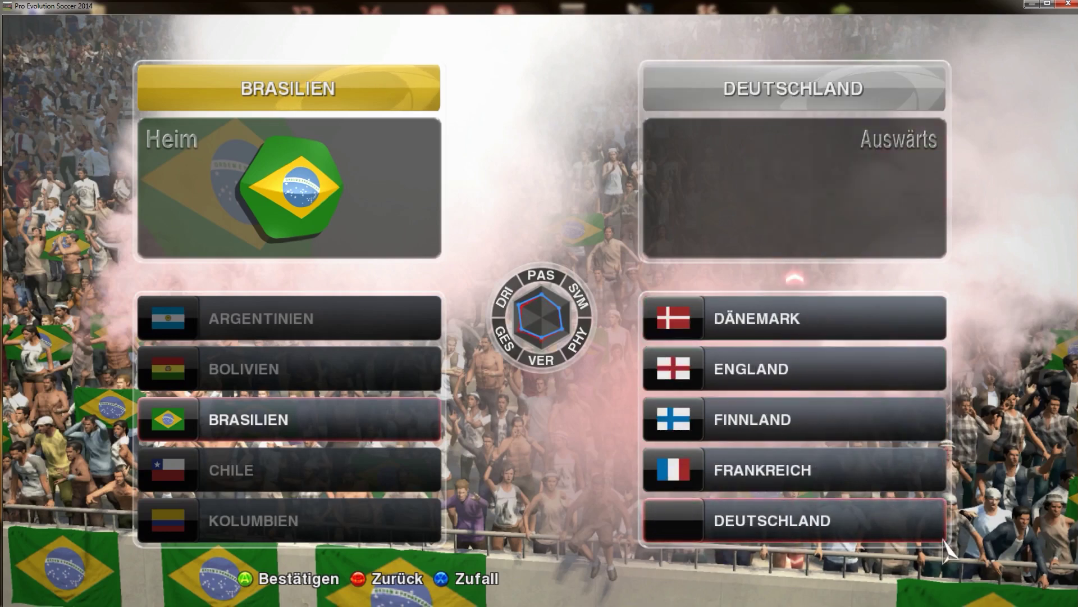
left_click(944, 540)
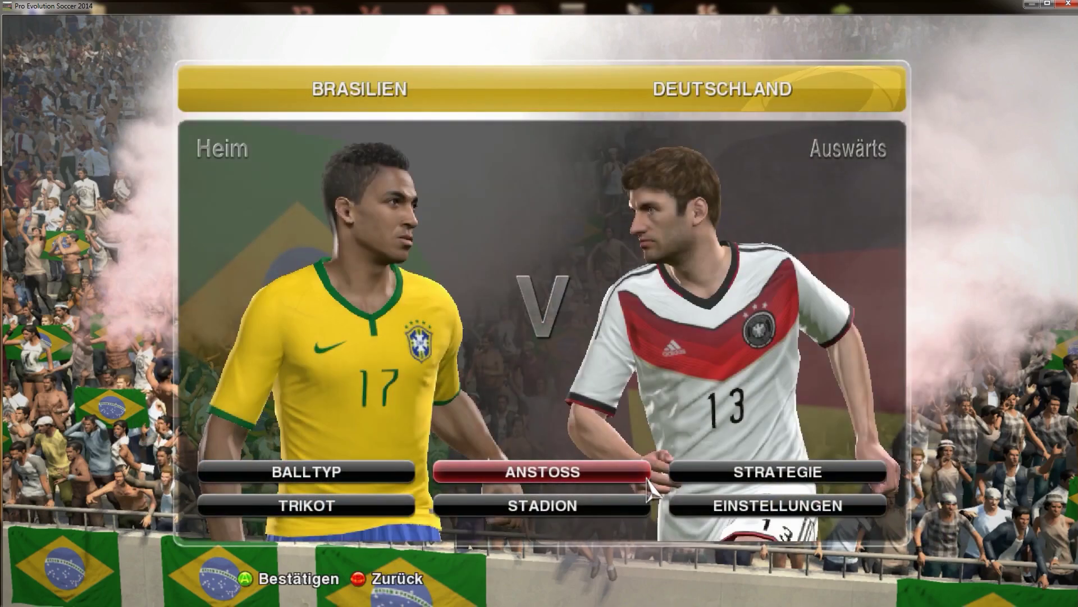
Step: Preview Brasilien's blue kit and Deutschland's dark kit, restore the yellow and white kits, and return to the match overview
key("Down")
left_click(224, 508)
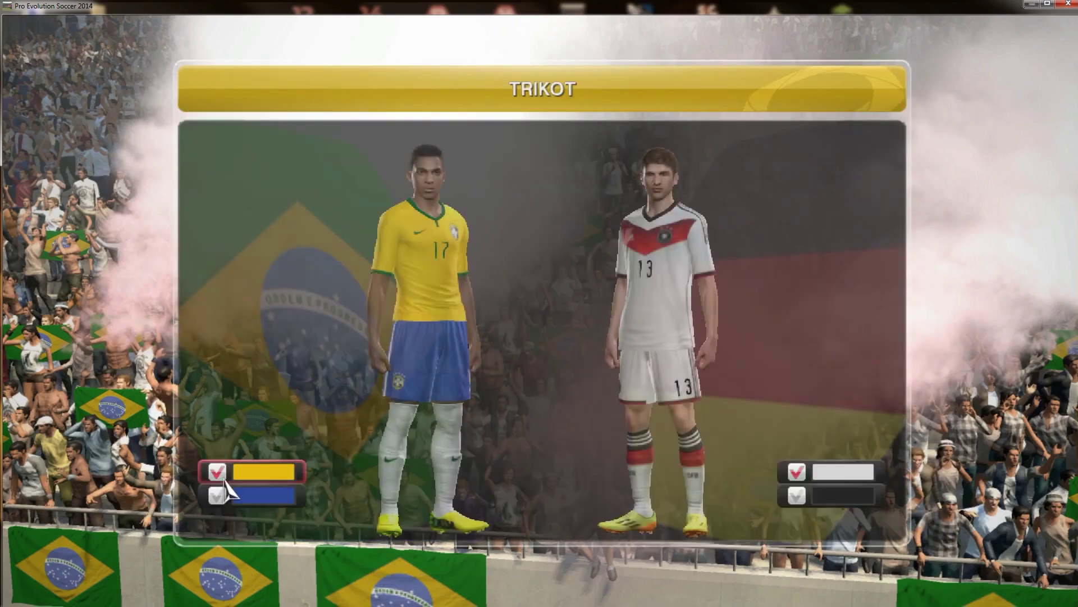
left_click(224, 498)
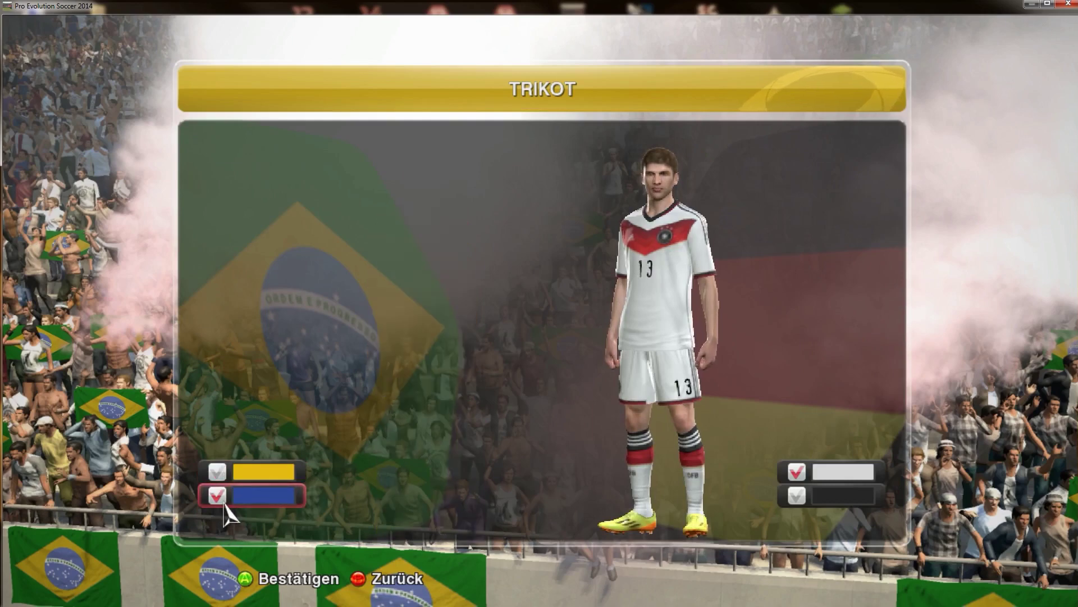
left_click(224, 483)
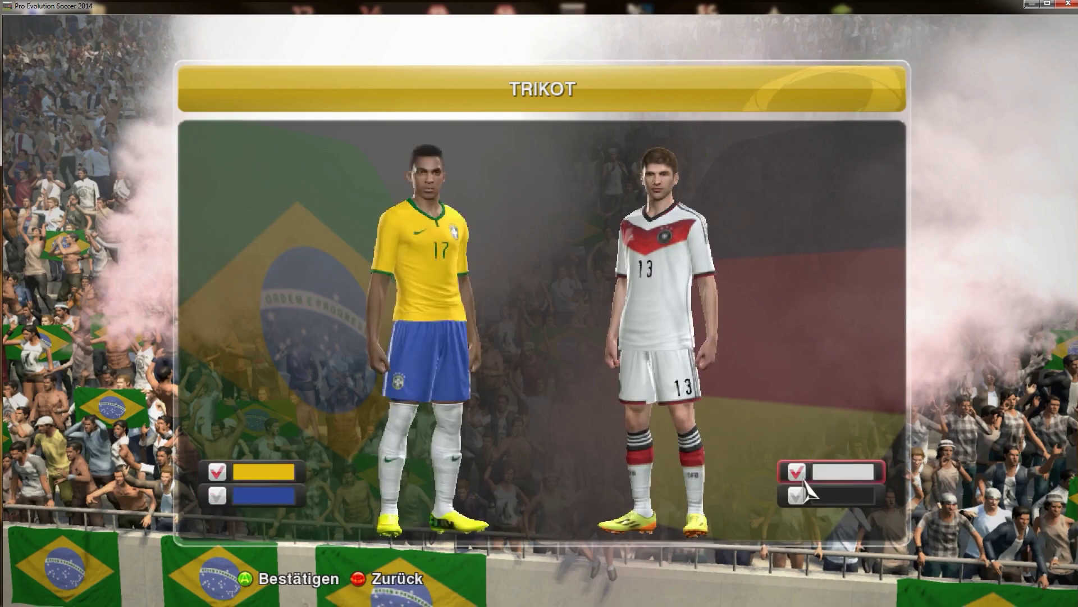
left_click(804, 503)
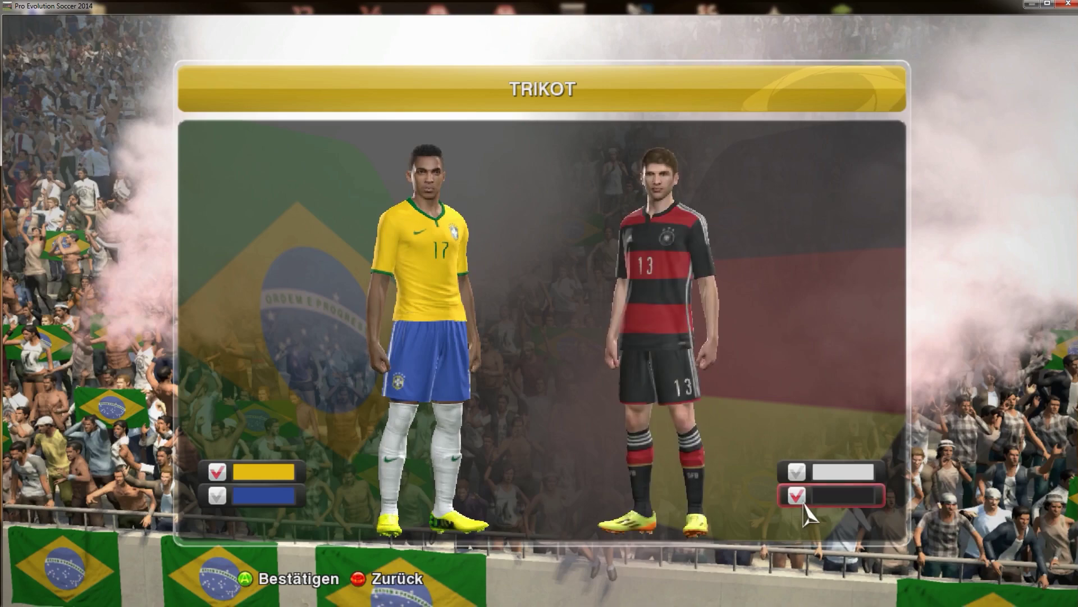
left_click(805, 481)
key("Escape")
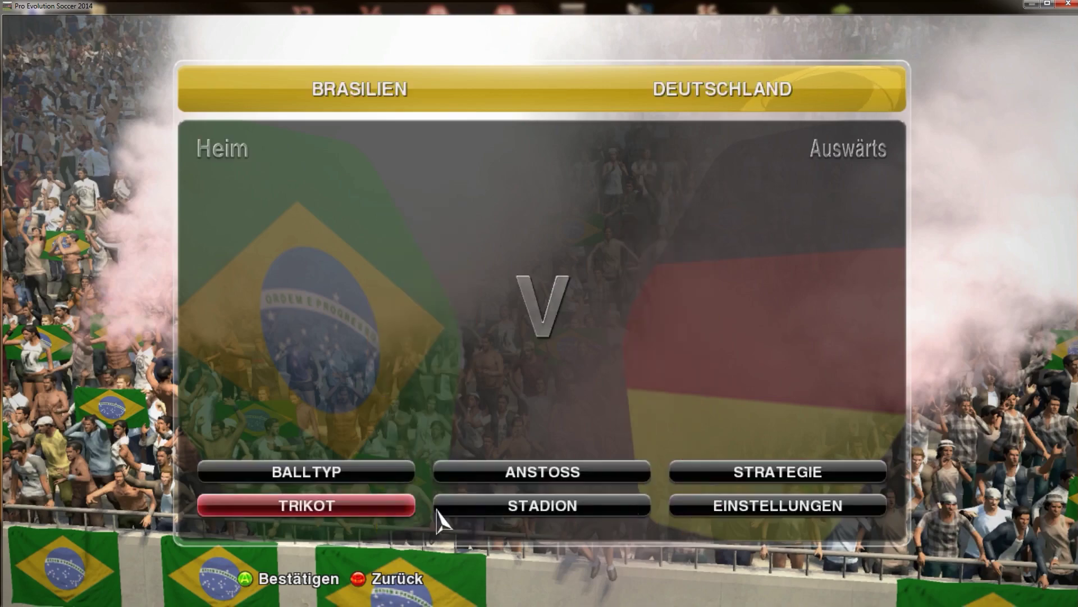